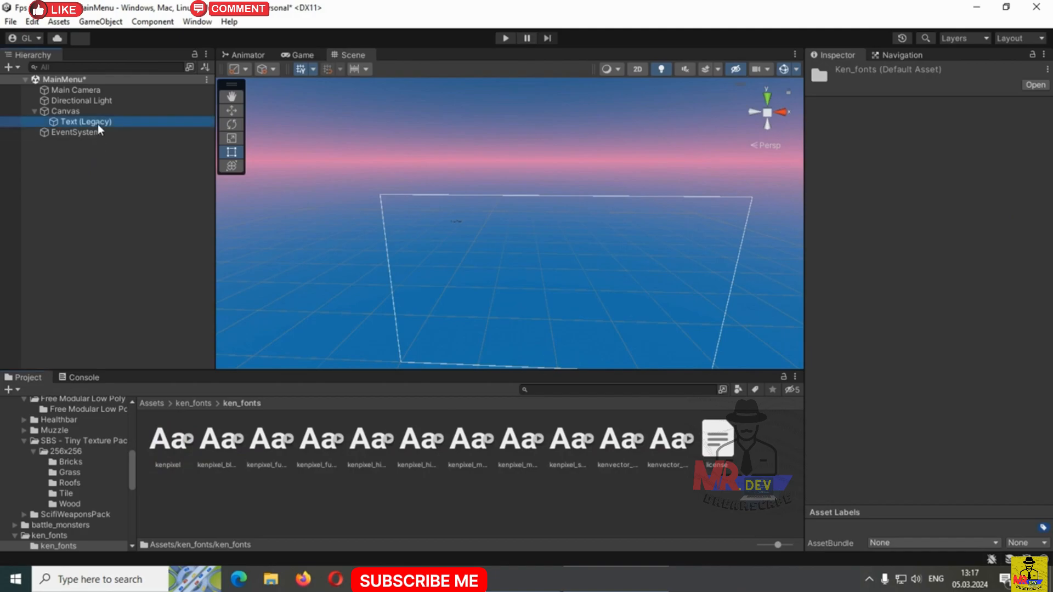
# Assign the kenvector_future_thin font to the canvas text and set its content to "FPS GAME FOR UDEMY"
pyautogui.moveTo(661, 465); pyautogui.dragTo(929, 289)
pyautogui.scroll(-3, 843, 301)
pyautogui.click(883, 257)
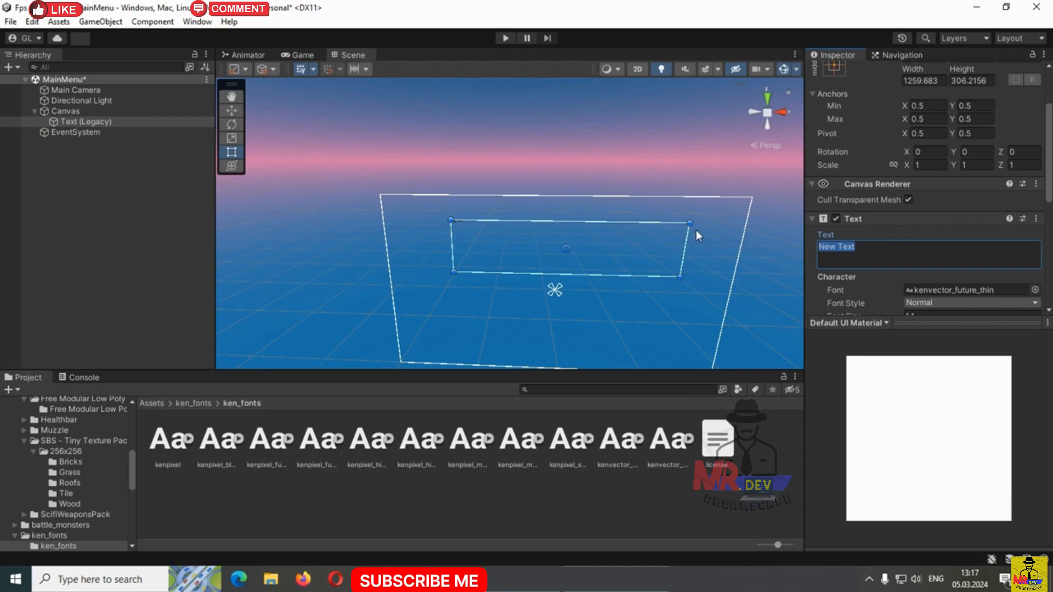
pyautogui.write('FPS GAME FOR UDEMY')
# Set the title text's font size to 50 and centre it horizontally and vertically
pyautogui.scroll(-3, 902, 243)
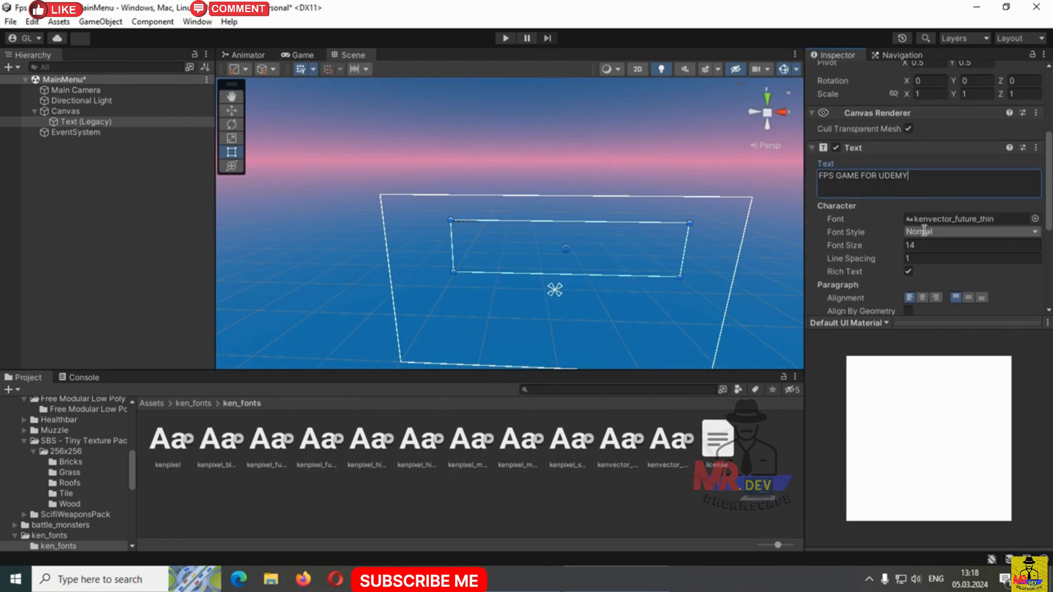
pyautogui.click(921, 210)
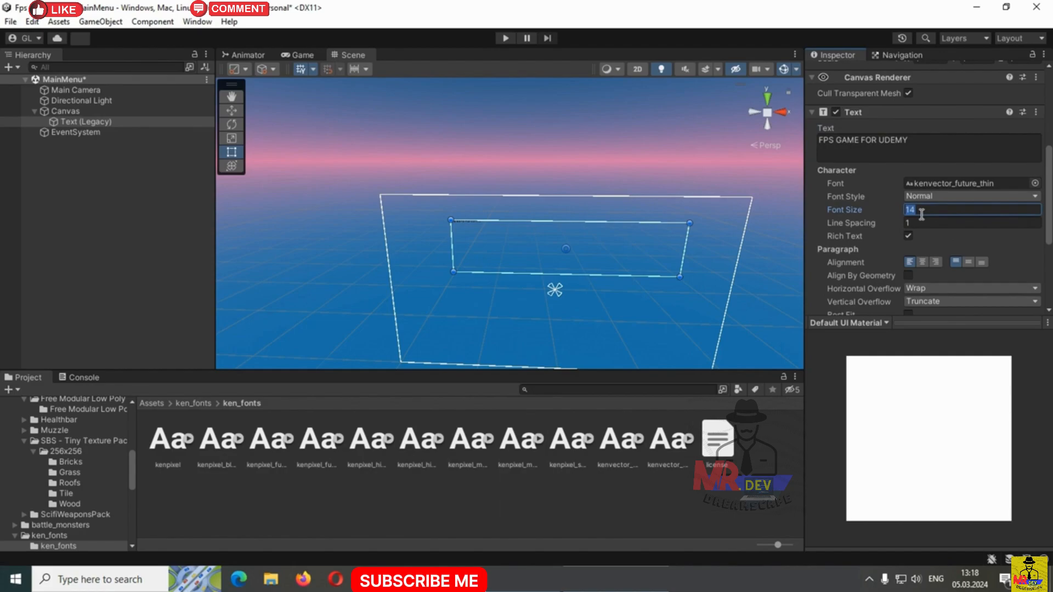
pyautogui.write('50')
pyautogui.click(922, 263)
pyautogui.click(967, 262)
# Shorten the title text to "FPS GAME" and set its font size to 80
pyautogui.click(926, 140)
pyautogui.press('BackSpace')
pyautogui.press('BackSpace')
pyautogui.press('BackSpace')
pyautogui.press('BackSpace')
pyautogui.press('BackSpace')
pyautogui.press('BackSpace')
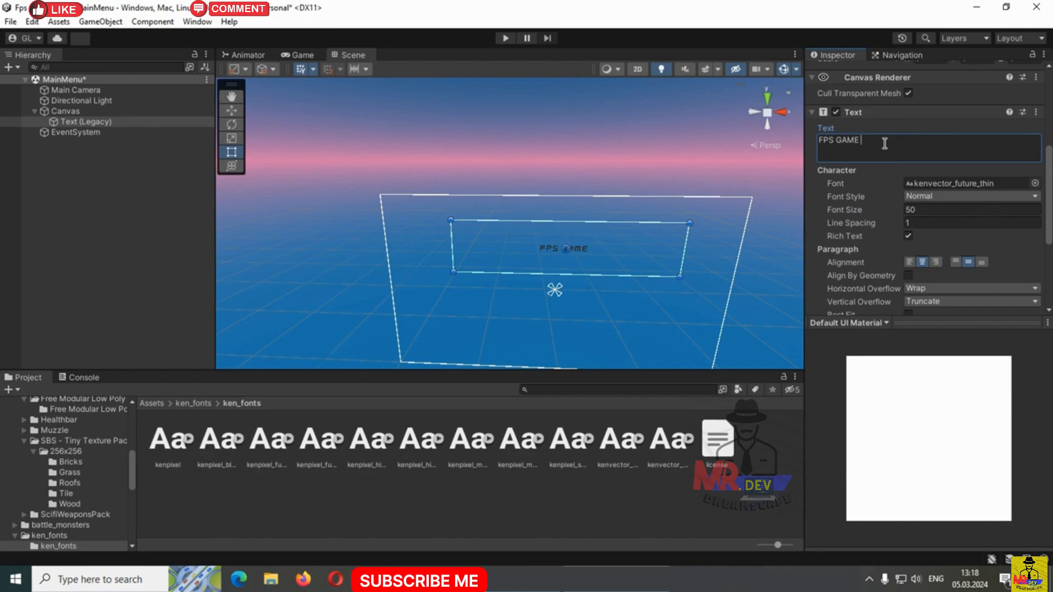
pyautogui.click(927, 210)
pyautogui.write('80')
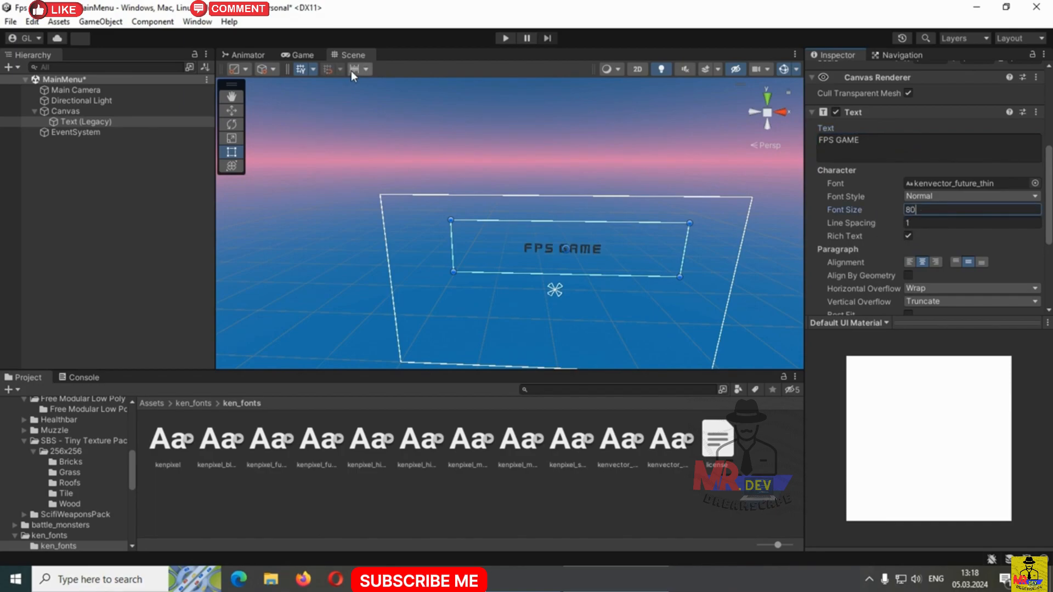
# Show the Game view and set the title text's color to light pink (F1ACAC)
pyautogui.click(296, 55)
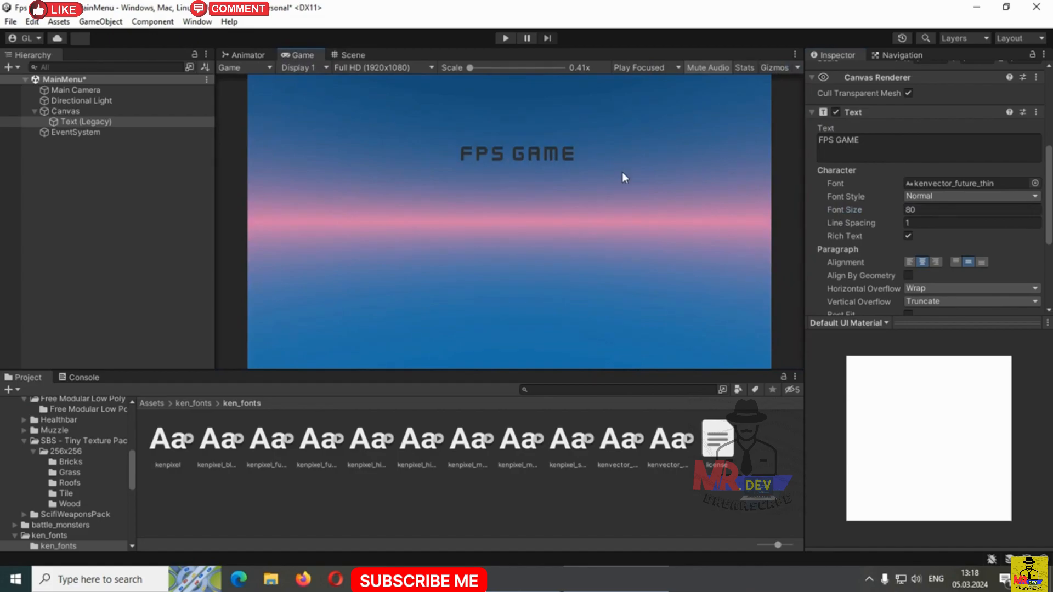
pyautogui.scroll(-4, 1036, 260)
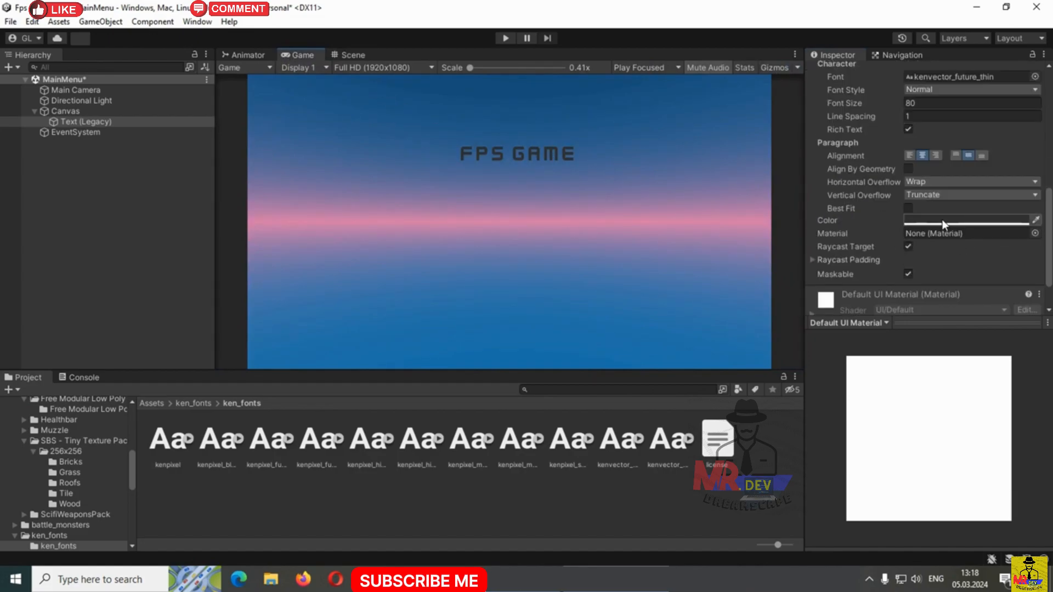
pyautogui.click(942, 219)
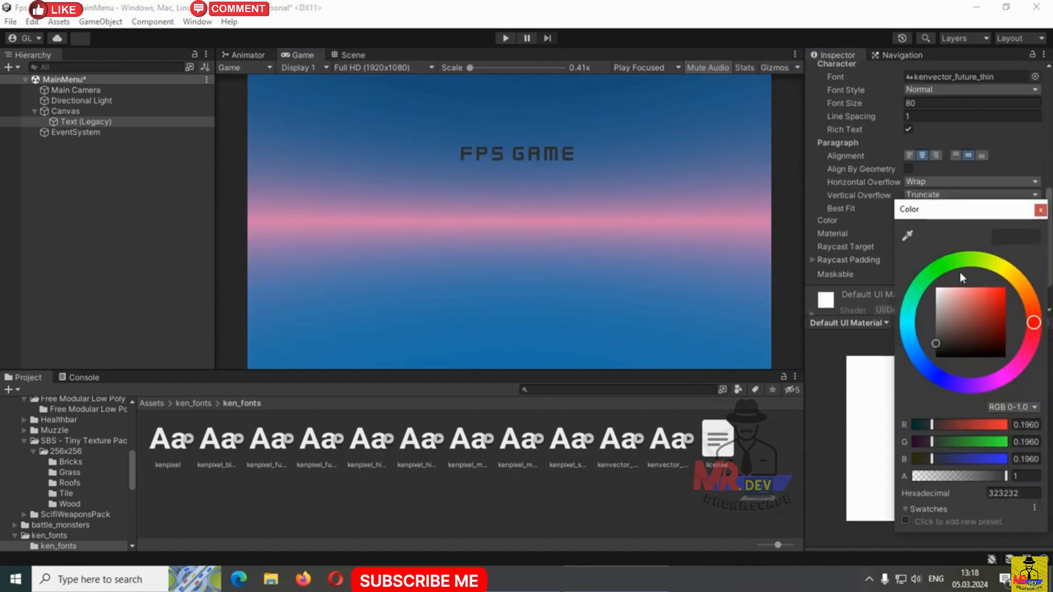
pyautogui.click(939, 292)
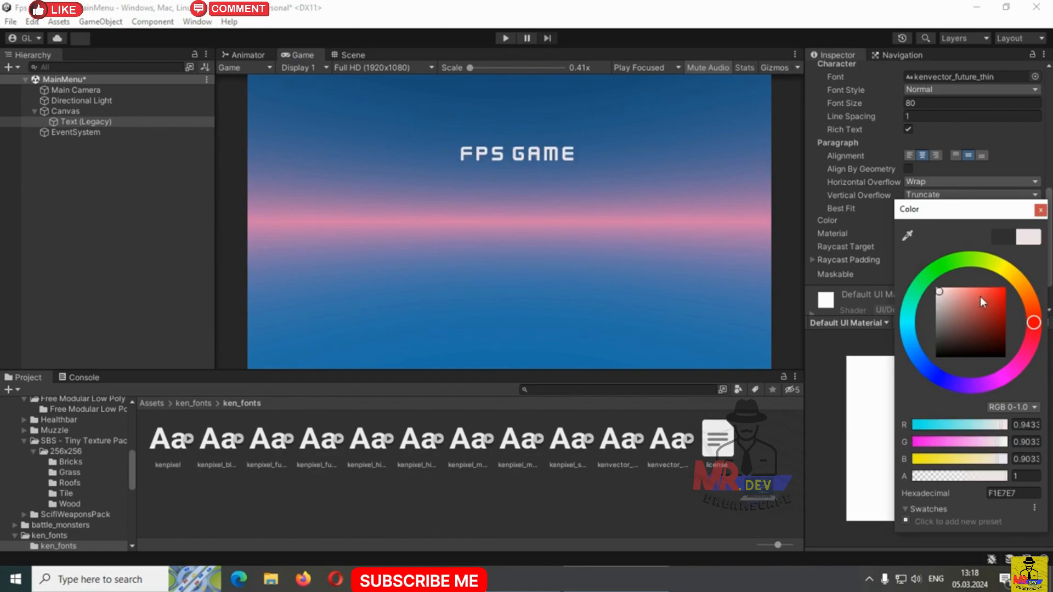
pyautogui.moveTo(965, 292); pyautogui.dragTo(956, 292)
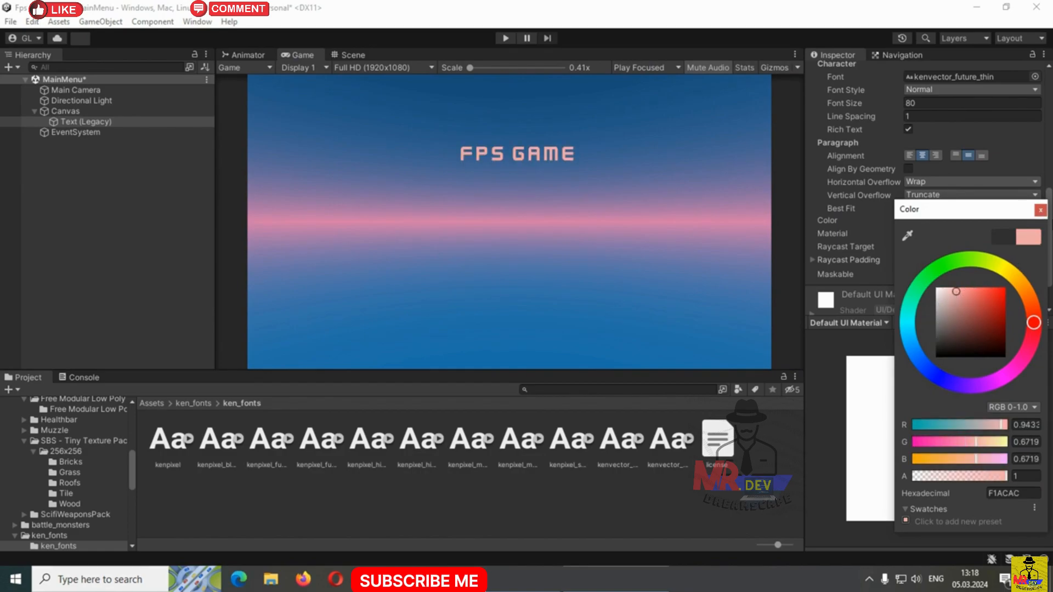
pyautogui.click(1041, 210)
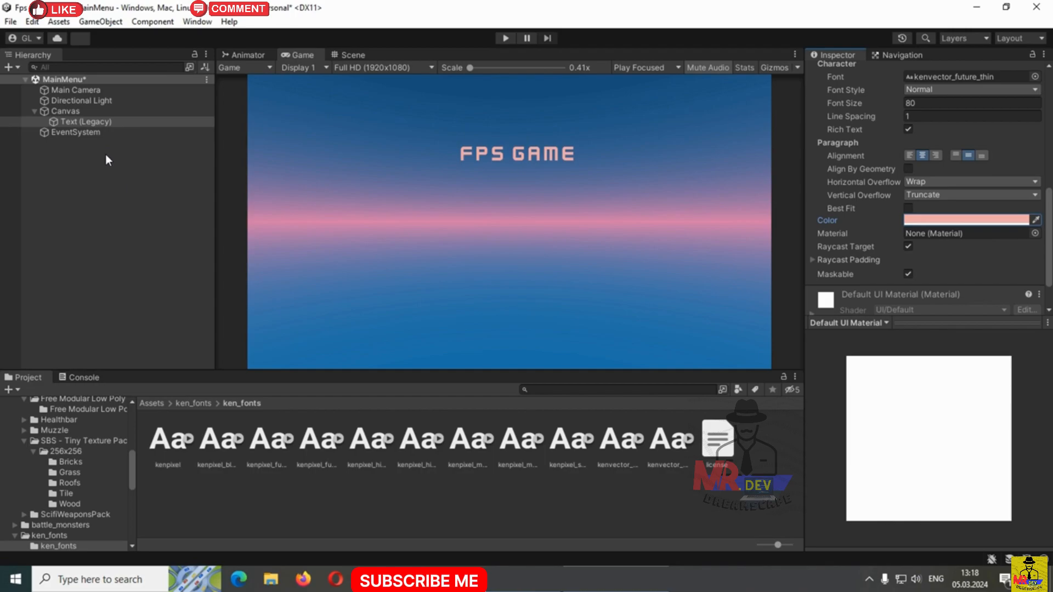
# Add a legacy UI Button as a child of the Canvas
pyautogui.rightClick(64, 113)
pyautogui.moveTo(113, 375)
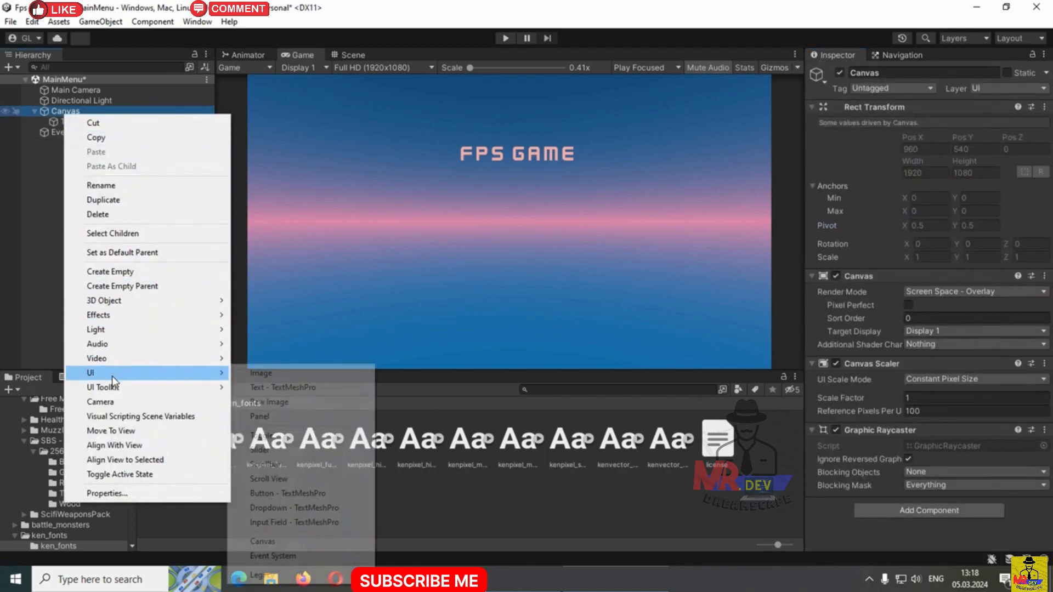
pyautogui.moveTo(260, 574)
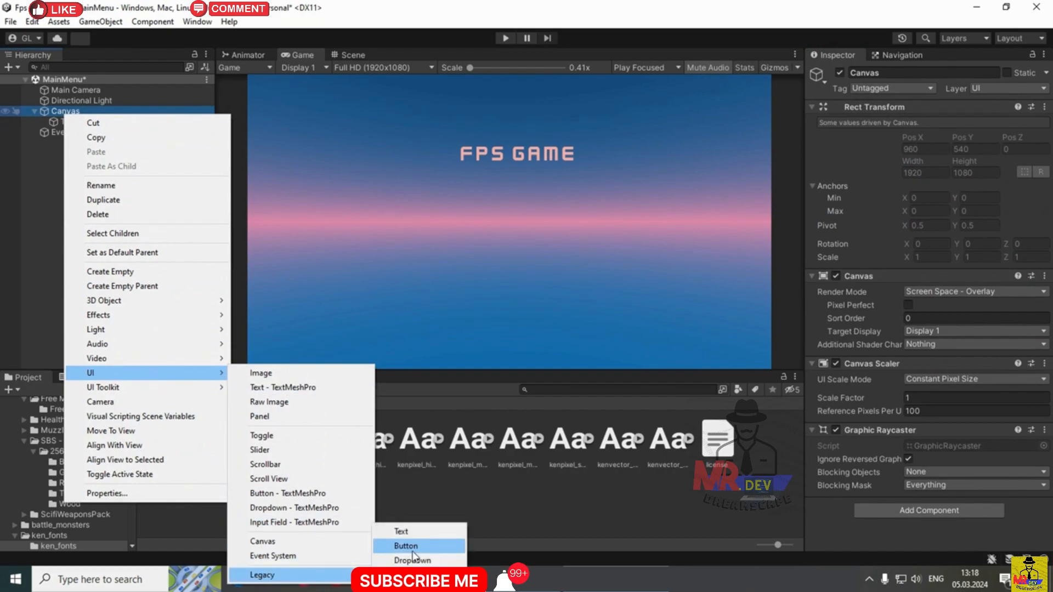
pyautogui.click(406, 546)
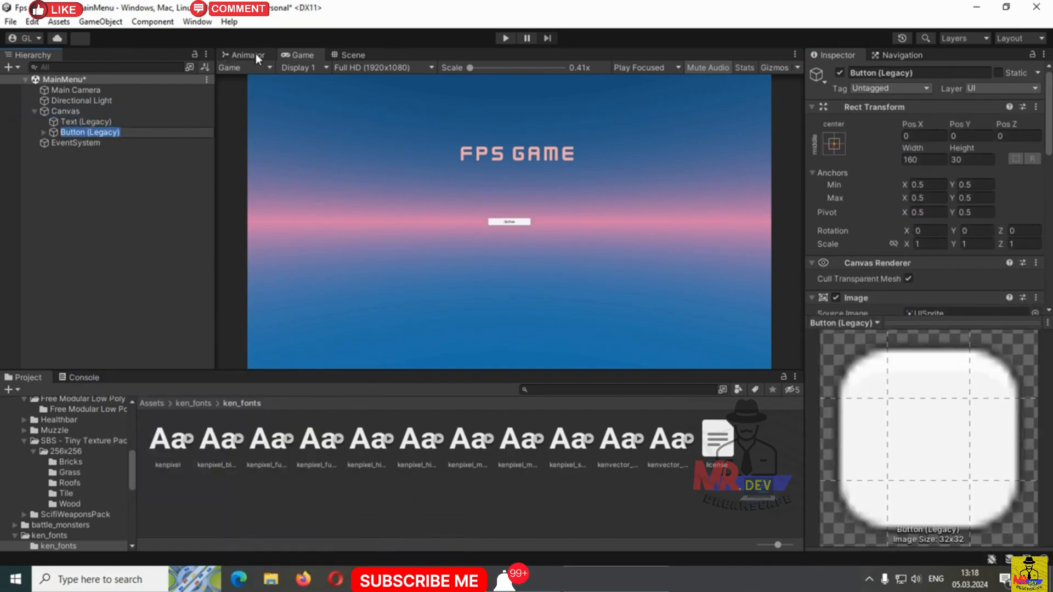
# Enlarge the new button in the Scene view to about 219 by 100, and return to the Game view
pyautogui.click(348, 54)
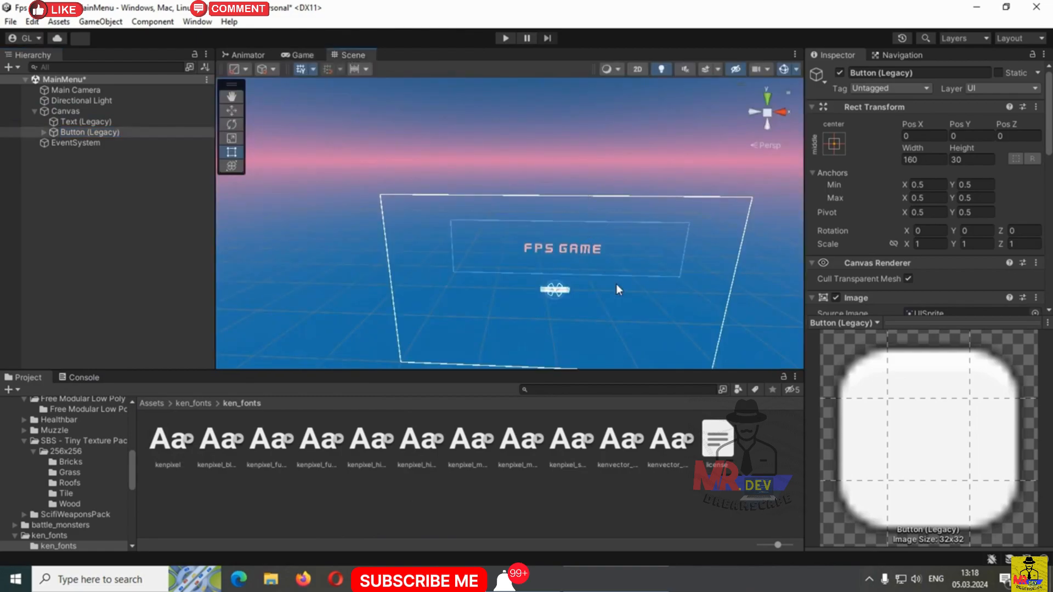
pyautogui.scroll(6, 592, 307)
pyautogui.keyDown('alt'); pyautogui.moveTo(637, 328); pyautogui.dragTo(584, 312); pyautogui.keyUp('alt')
pyautogui.click(296, 55)
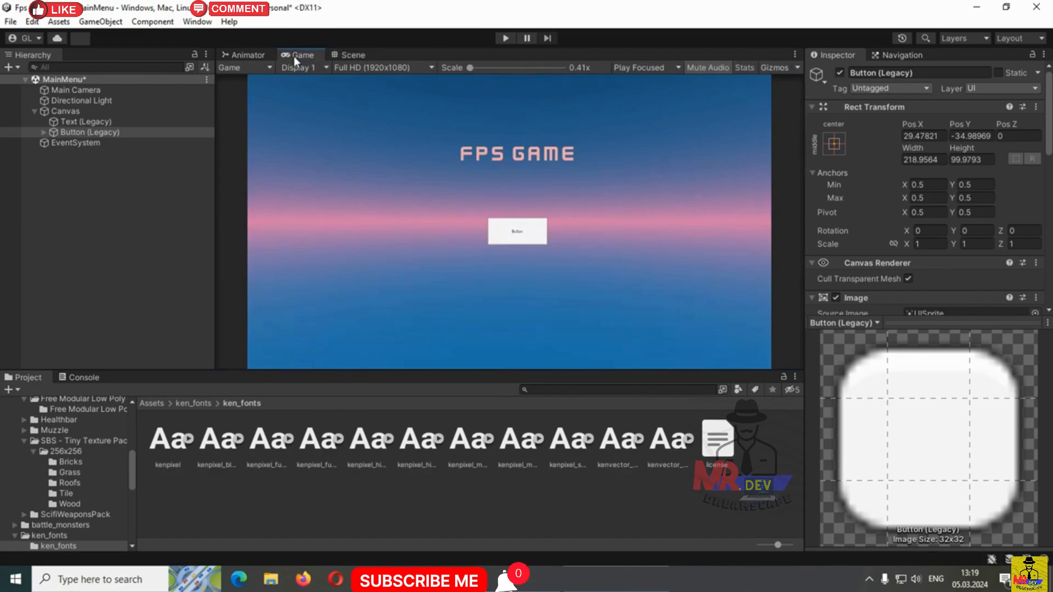
# Expand the legacy button in the hierarchy and rename it startButton
pyautogui.click(42, 132)
pyautogui.click(71, 144)
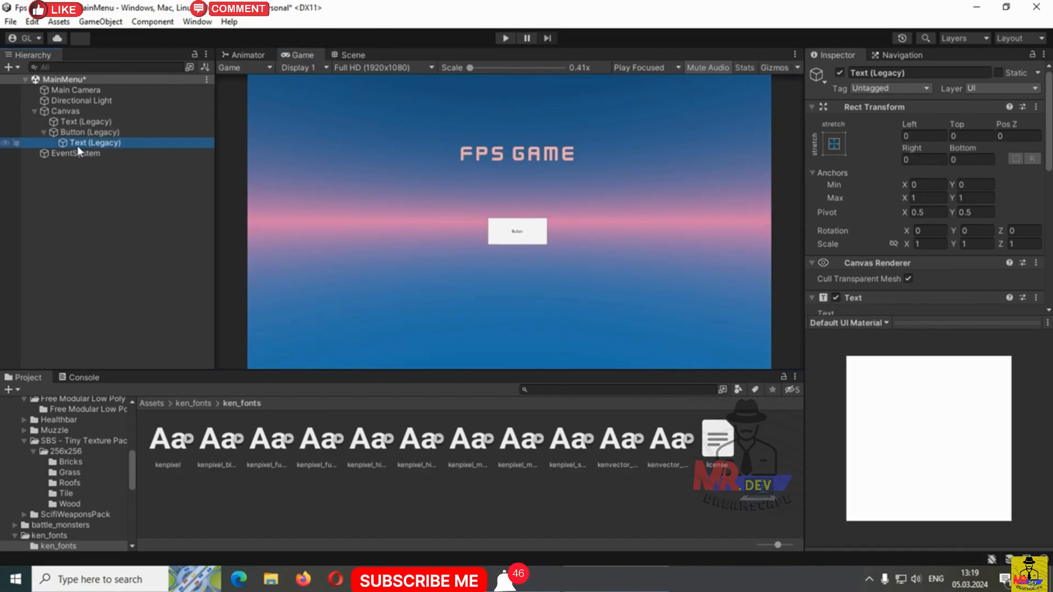
pyautogui.click(80, 135)
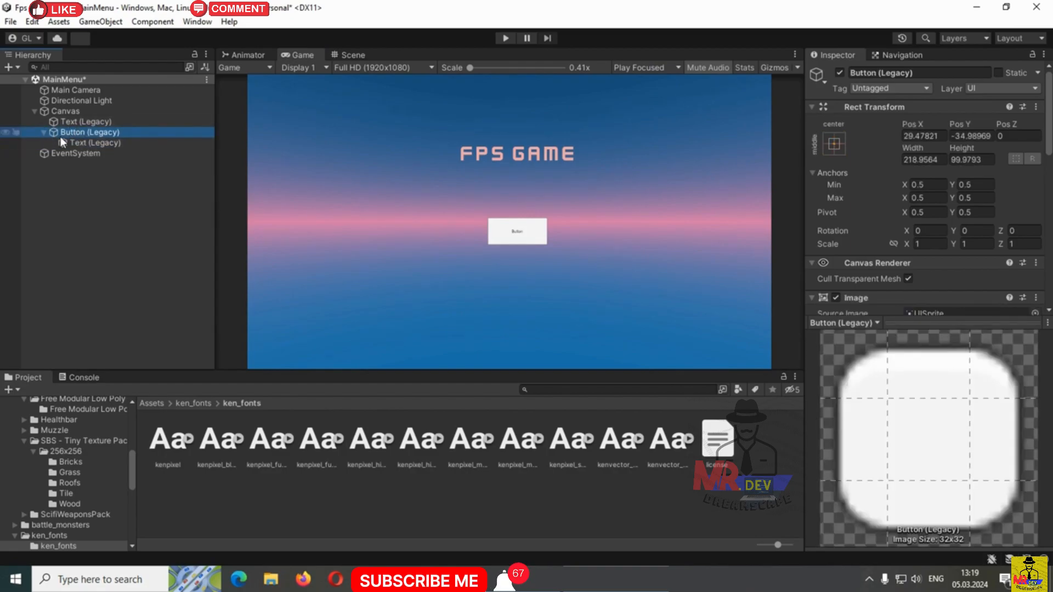
pyautogui.click(909, 73)
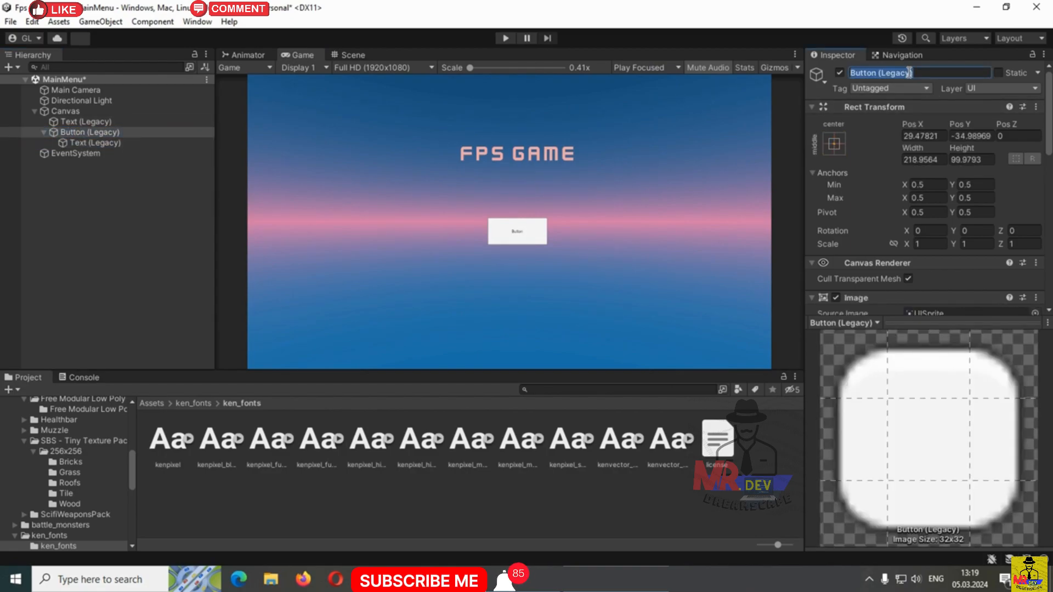
pyautogui.write('startButton')
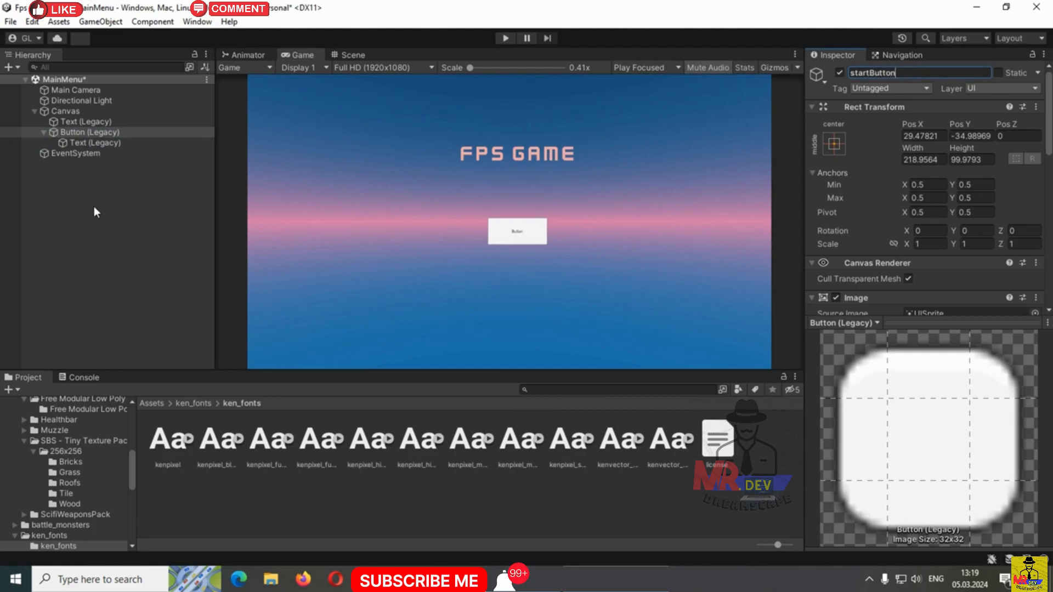
pyautogui.click(95, 205)
pyautogui.click(83, 133)
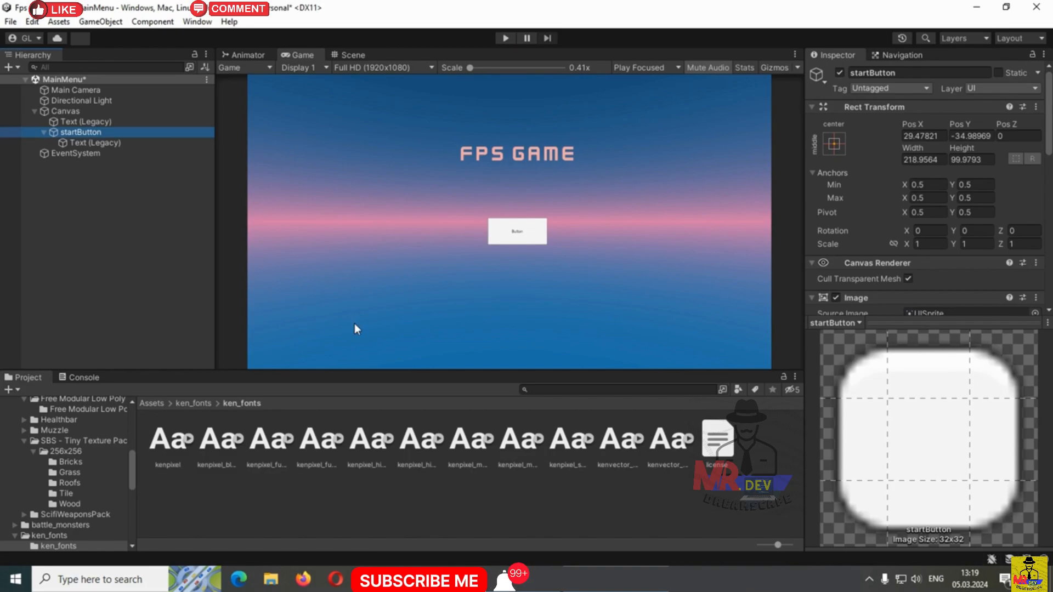
# Change the label text of startButton to "START"
pyautogui.click(84, 143)
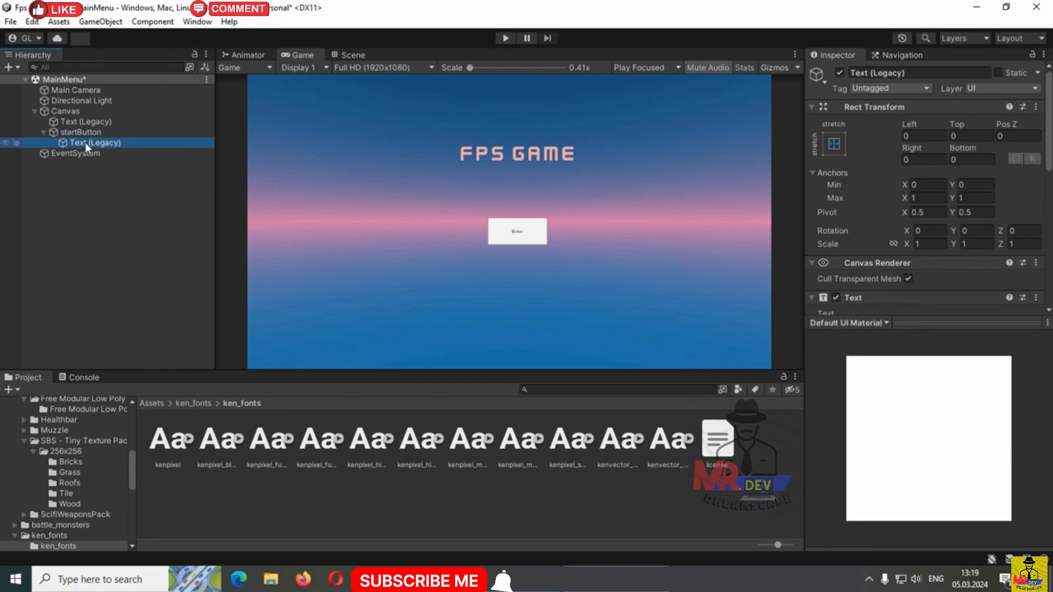
pyautogui.scroll(-5, 883, 318)
pyautogui.click(874, 124)
pyautogui.doubleClick(874, 124)
pyautogui.write('s')
pyautogui.press('BackSpace')
pyautogui.write('START')
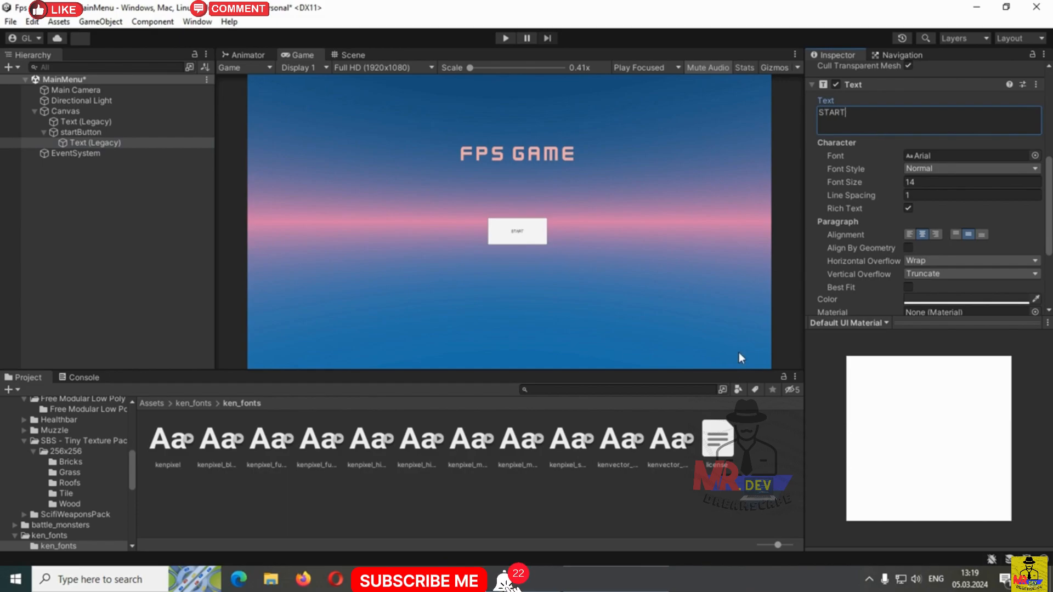
# Assign the kenvector_future_thin font to the START label and set its font size to 30
pyautogui.moveTo(900, 184); pyautogui.dragTo(948, 152)
pyautogui.click(924, 182)
pyautogui.write('30')
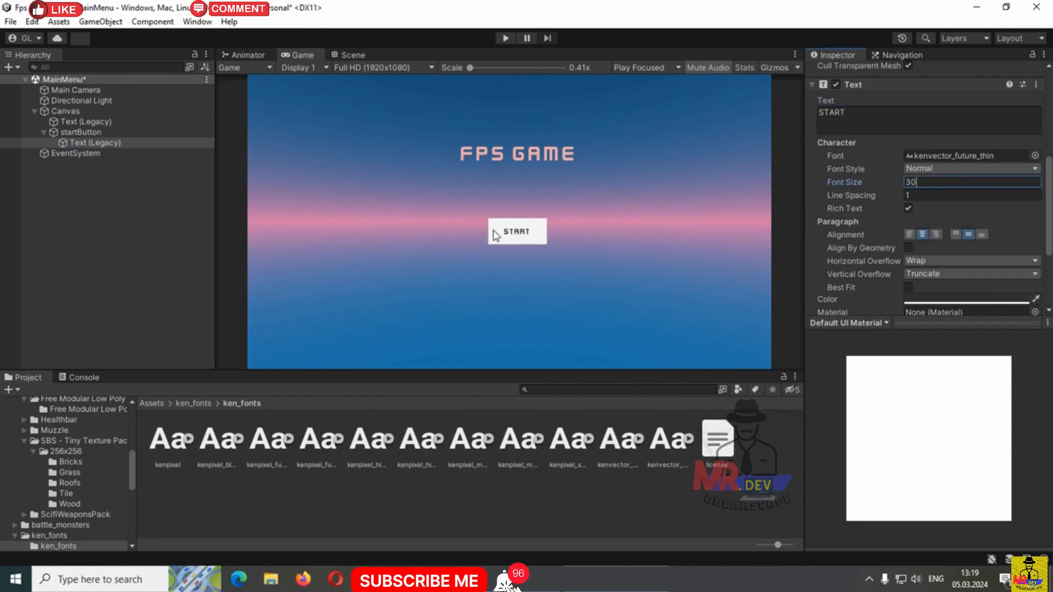
# Set the Image color of startButton to coral red (FB6565)
pyautogui.click(82, 132)
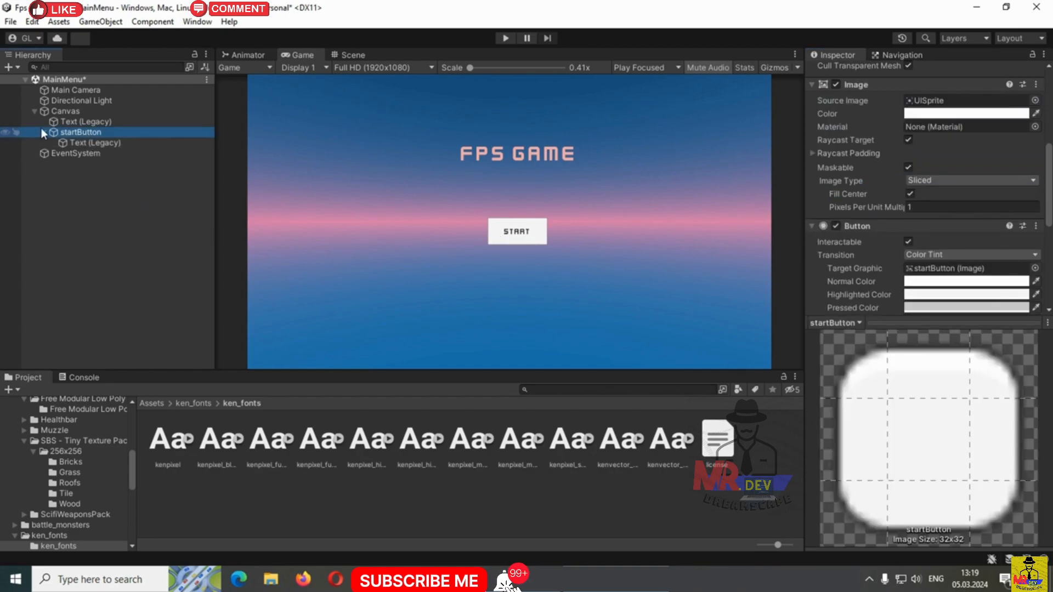
pyautogui.click(949, 114)
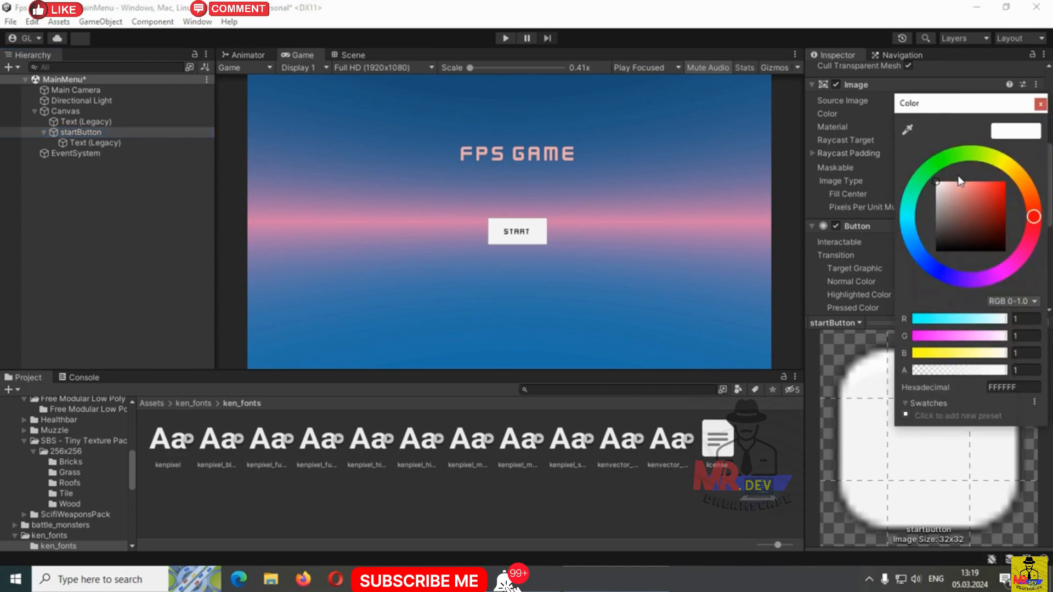
pyautogui.click(979, 183)
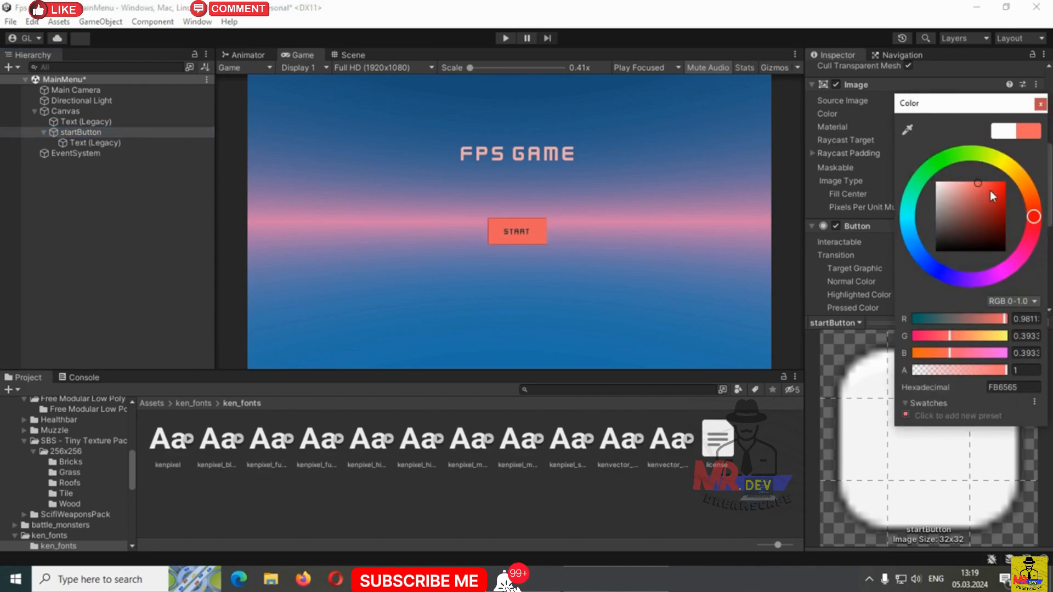
pyautogui.click(1040, 104)
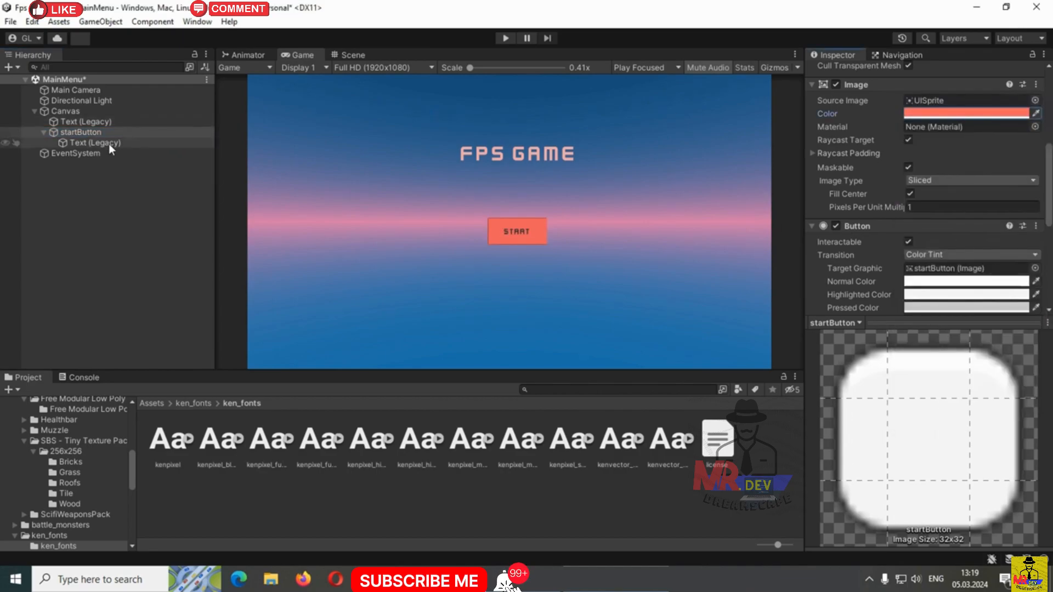
# Set the START label's text color to near white (F8F7F7)
pyautogui.click(108, 144)
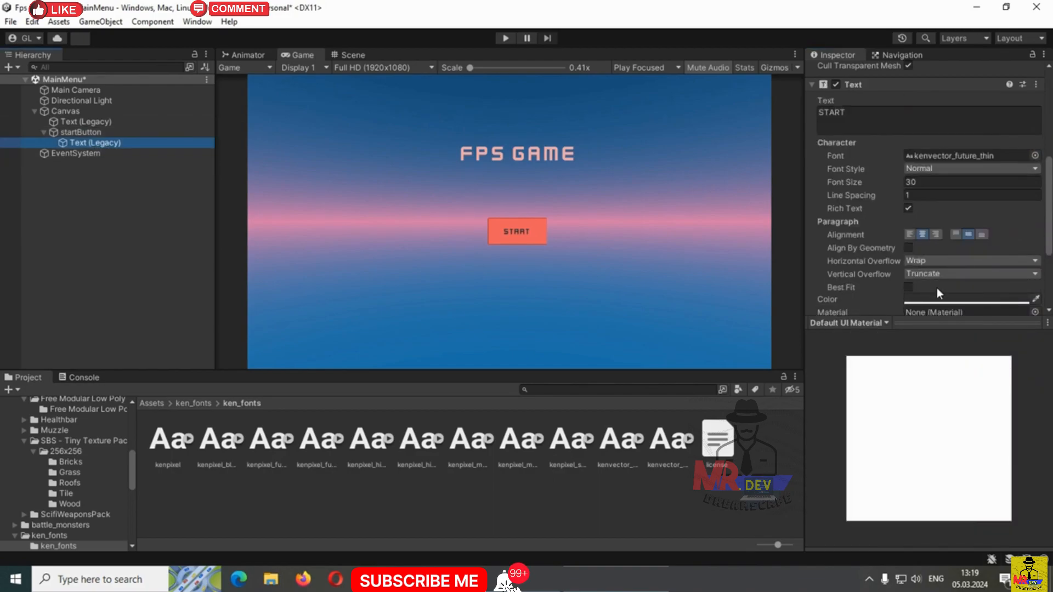
pyautogui.click(928, 302)
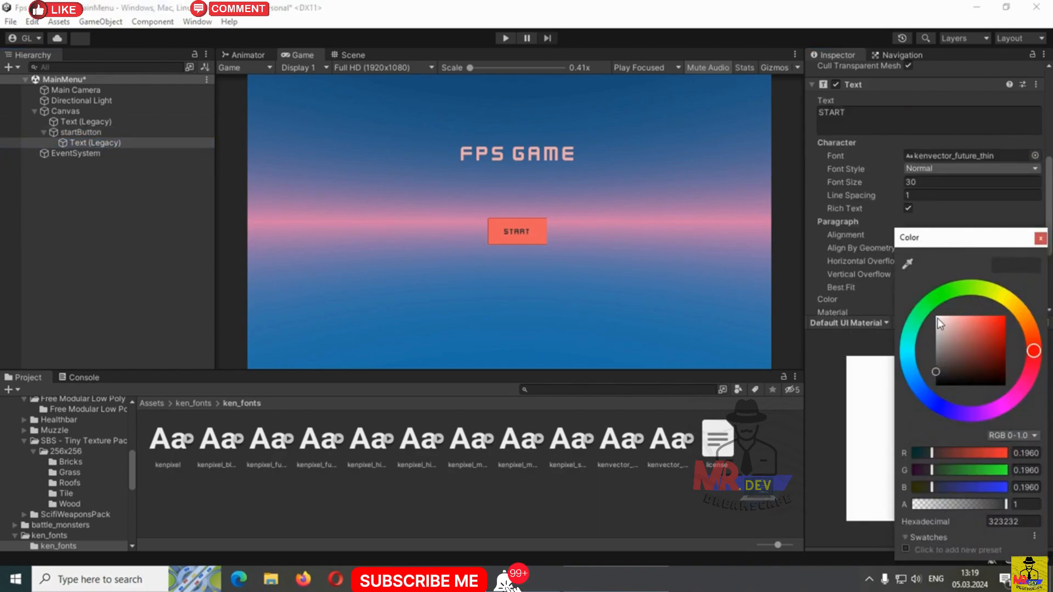
pyautogui.click(937, 318)
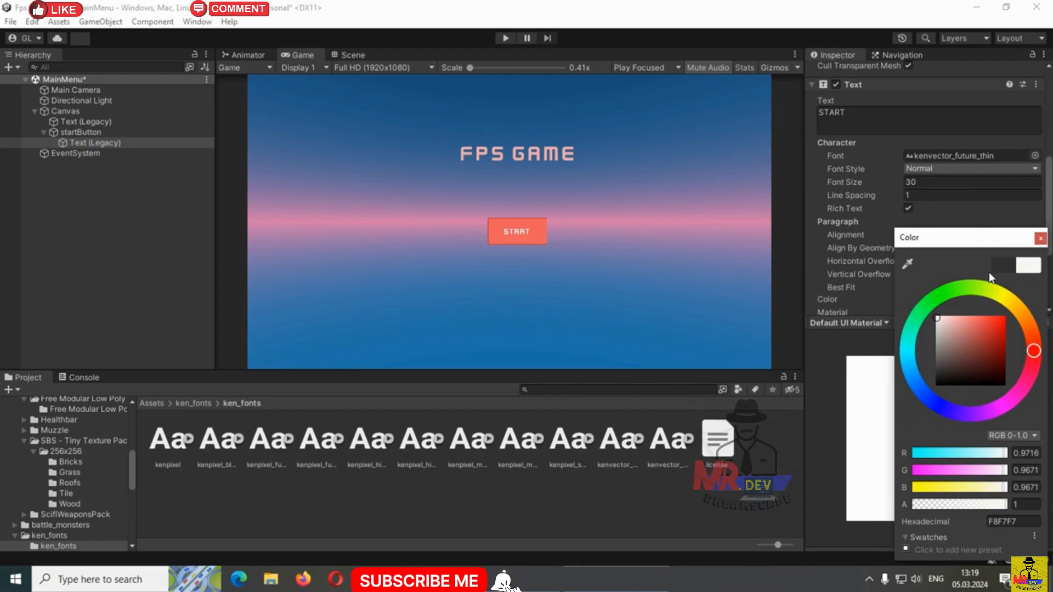
pyautogui.click(1041, 239)
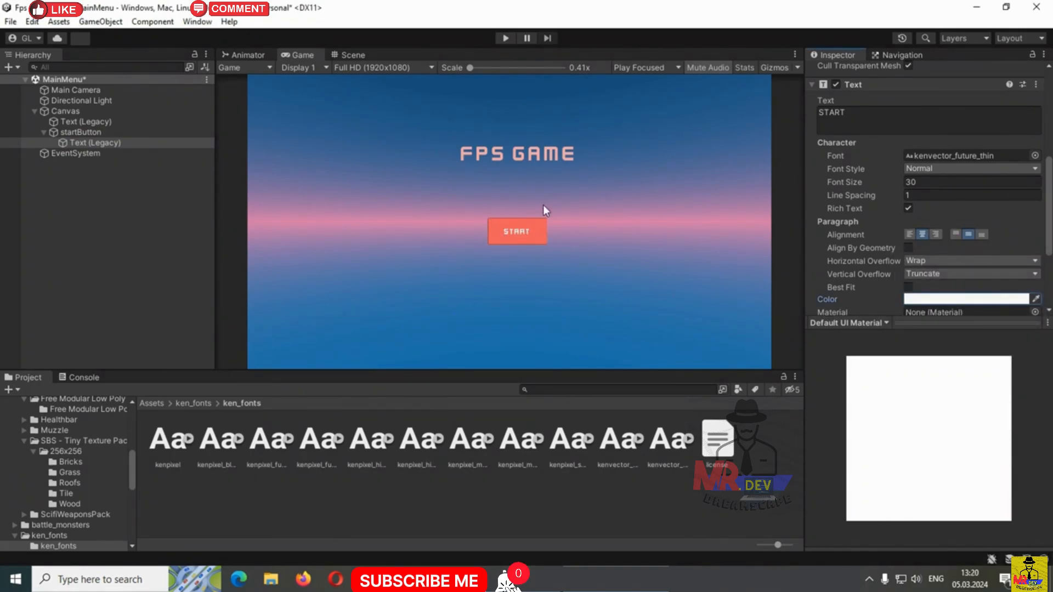
# Set the Highlighted Color of startButton's Button component to green
pyautogui.click(73, 134)
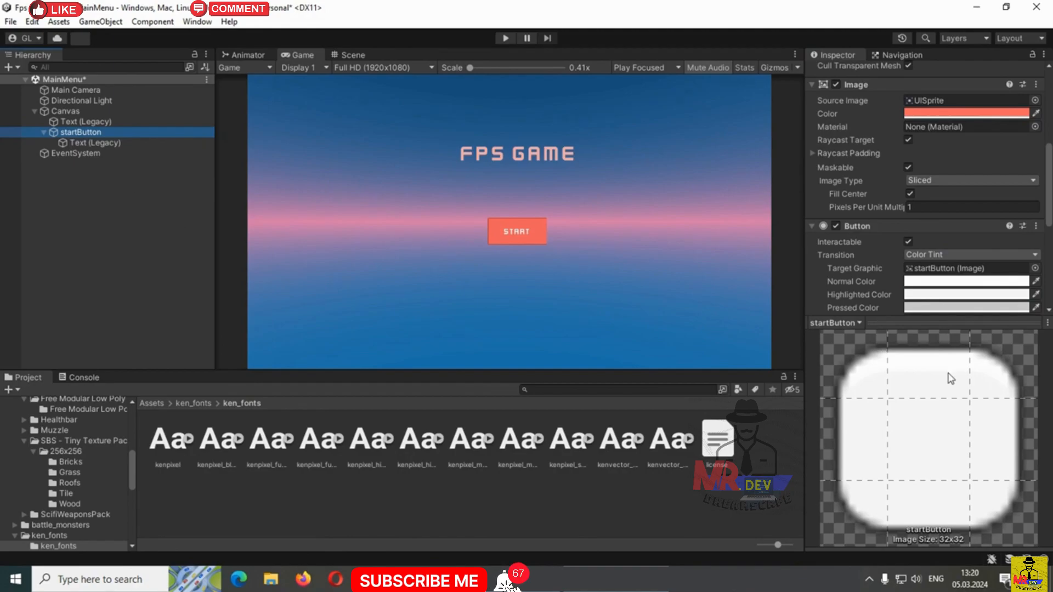
pyautogui.moveTo(901, 328); pyautogui.dragTo(901, 411)
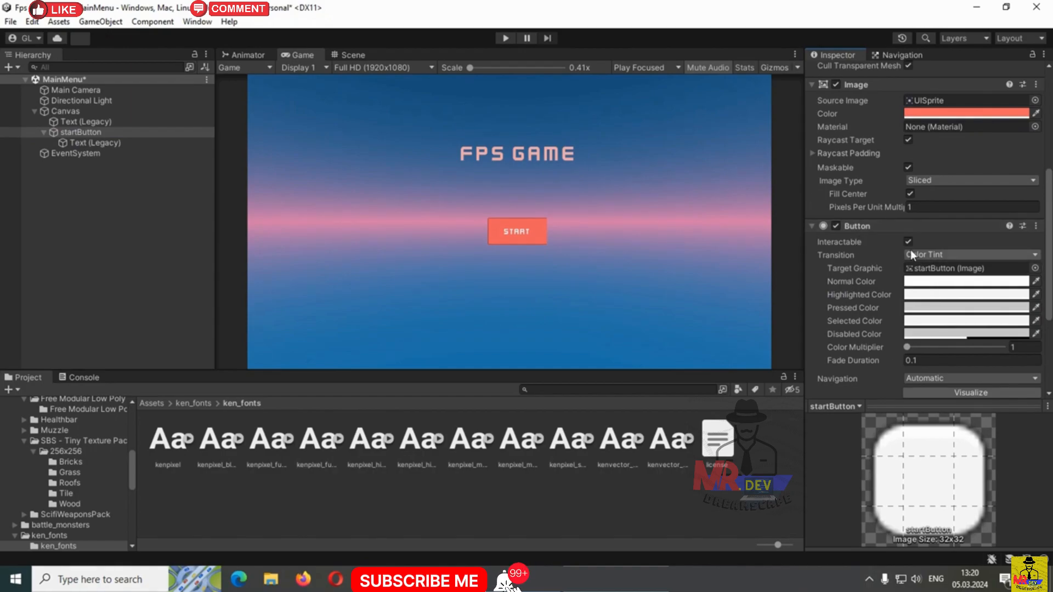
pyautogui.click(910, 296)
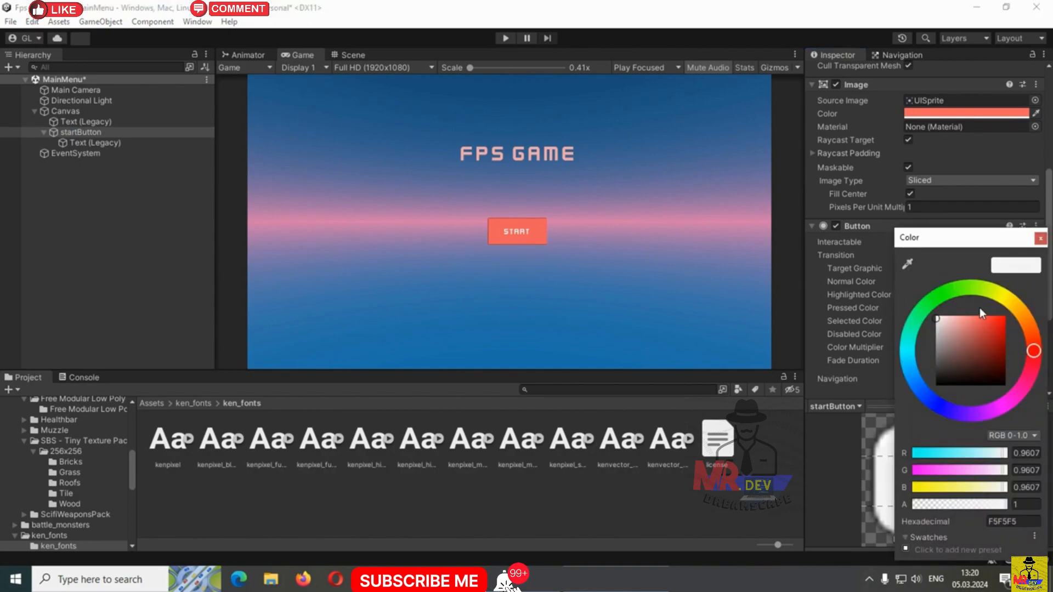
pyautogui.click(960, 289)
pyautogui.click(979, 325)
pyautogui.click(1041, 239)
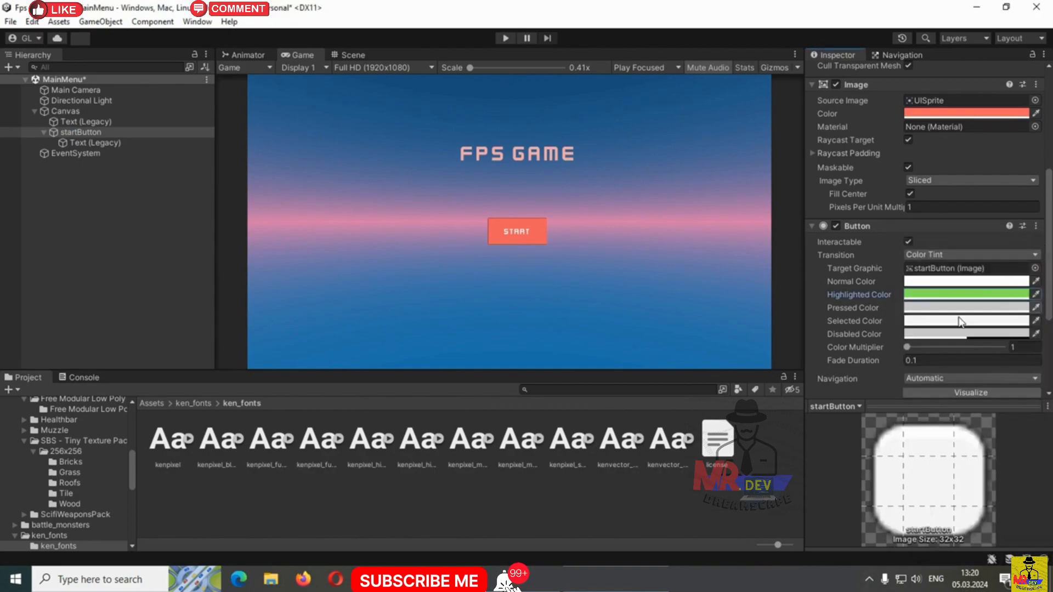
# Set the Pressed Color of startButton to magenta (EF2CDF)
pyautogui.click(973, 308)
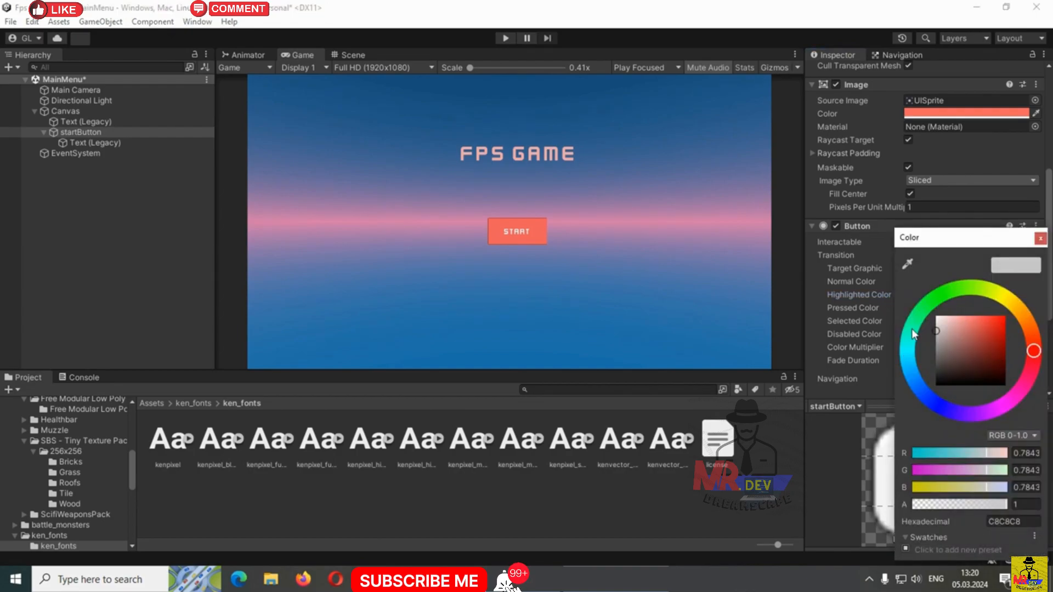
pyautogui.click(1006, 404)
pyautogui.click(996, 327)
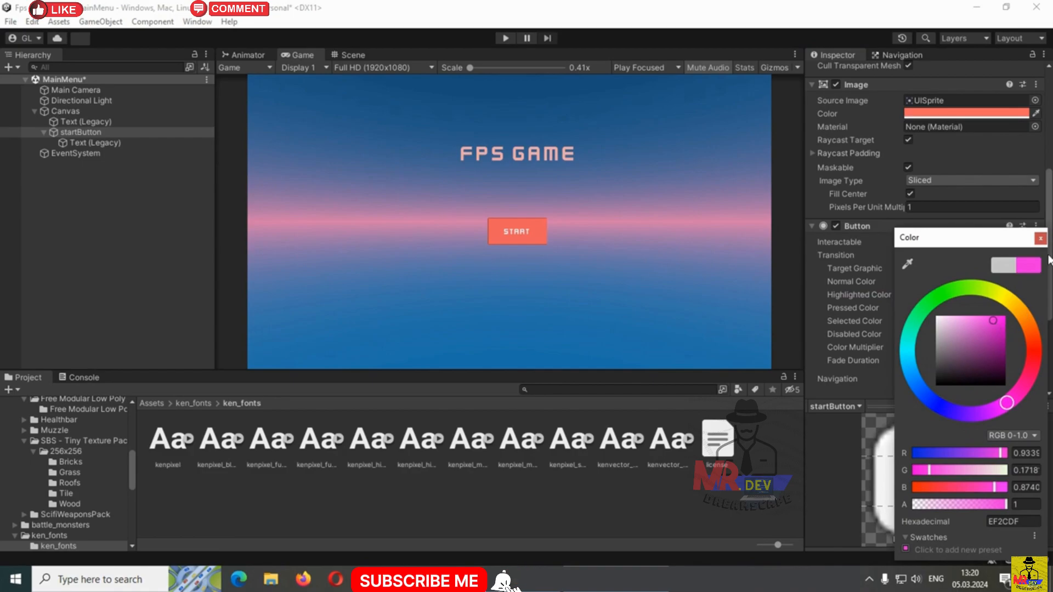
pyautogui.click(1040, 238)
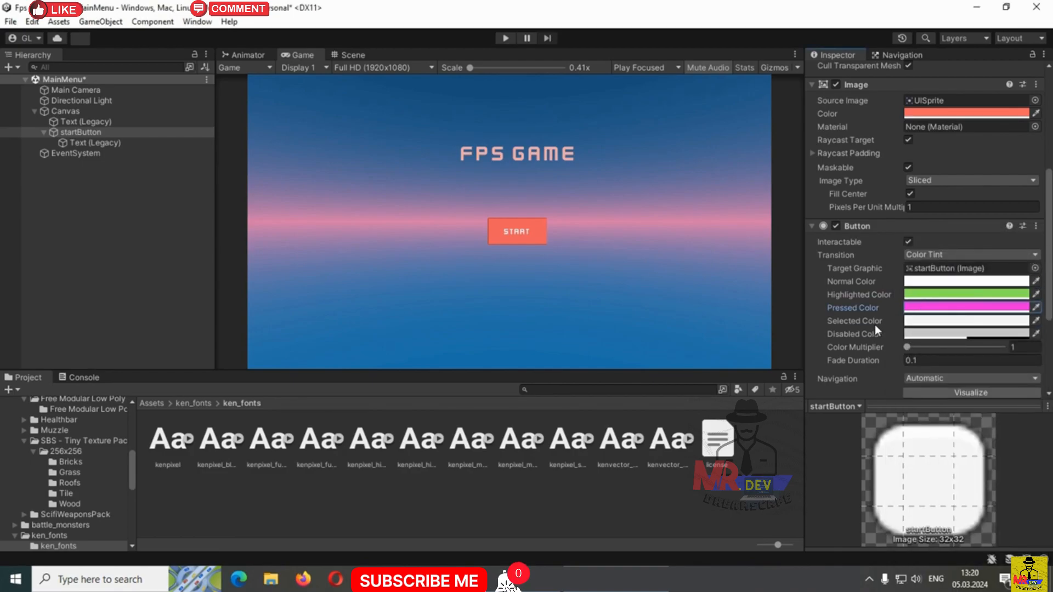
# Set the Selected Color of startButton to yellow-green (AFF34D)
pyautogui.click(914, 325)
pyautogui.click(982, 326)
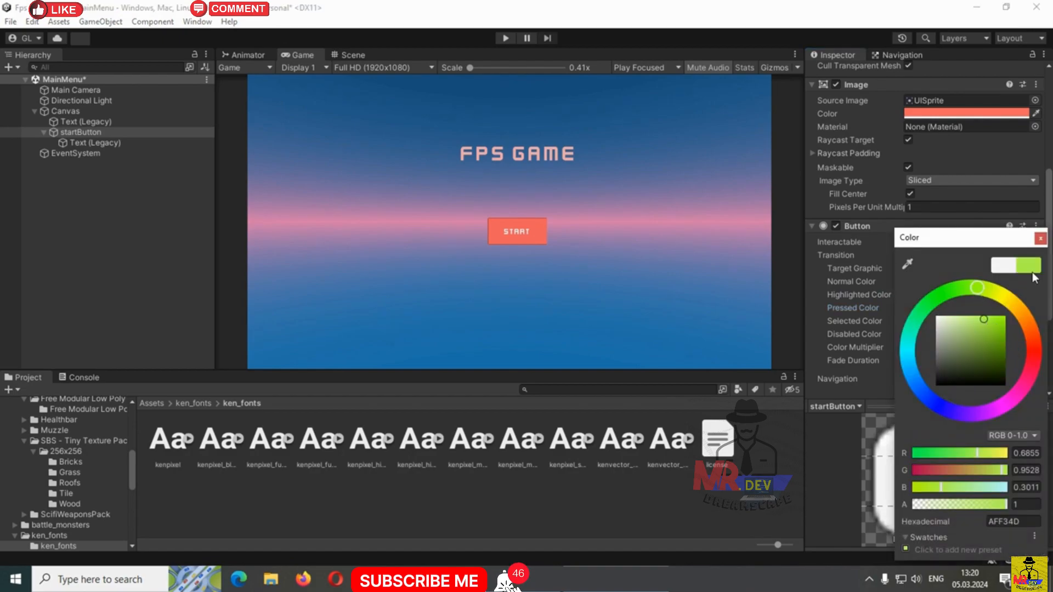
pyautogui.click(1041, 239)
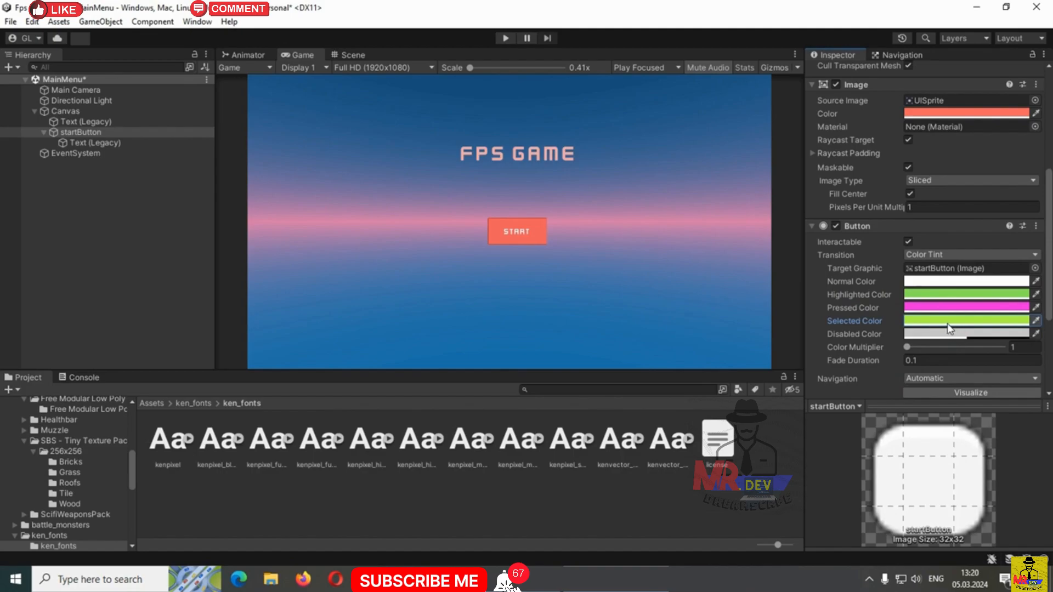
# Set the Selected Color of startButton to golden yellow
pyautogui.click(959, 324)
pyautogui.click(1009, 299)
pyautogui.click(993, 321)
pyautogui.click(1040, 239)
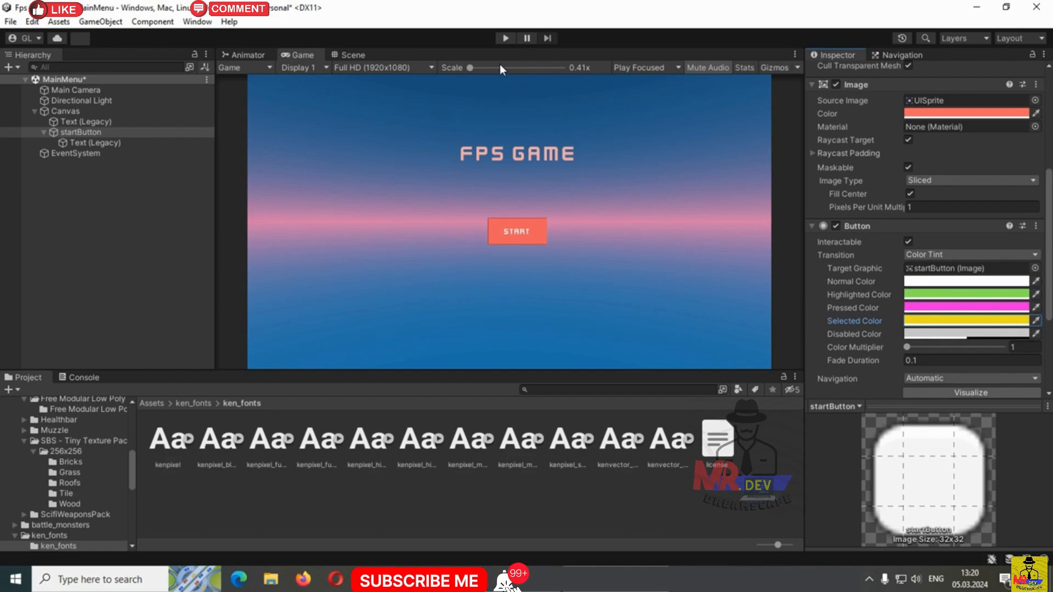
# Play the scene and test the START button's highlighted, pressed and selected colors
pyautogui.click(505, 39)
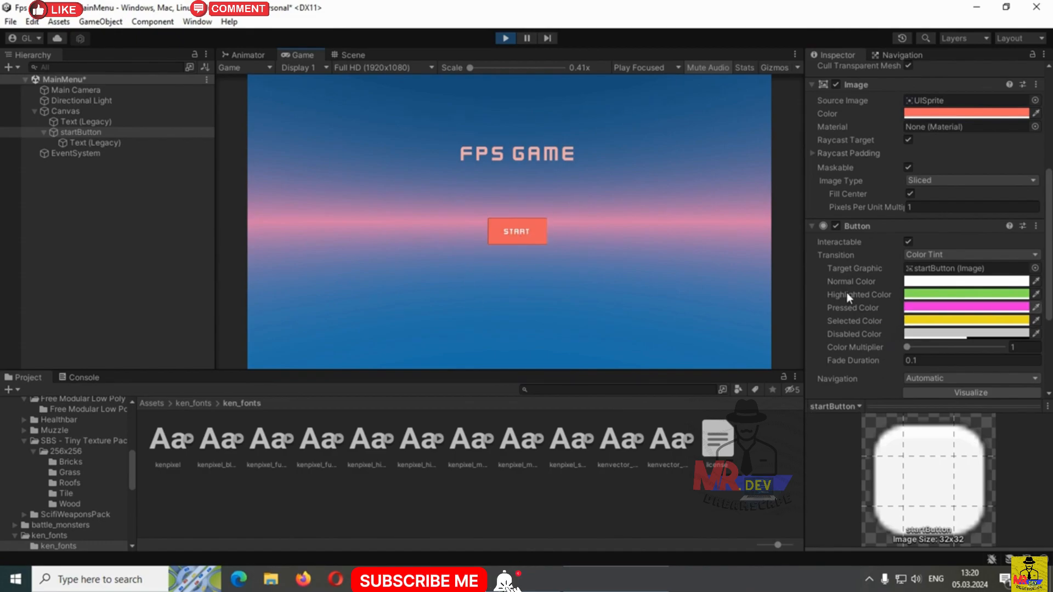
pyautogui.click(518, 240)
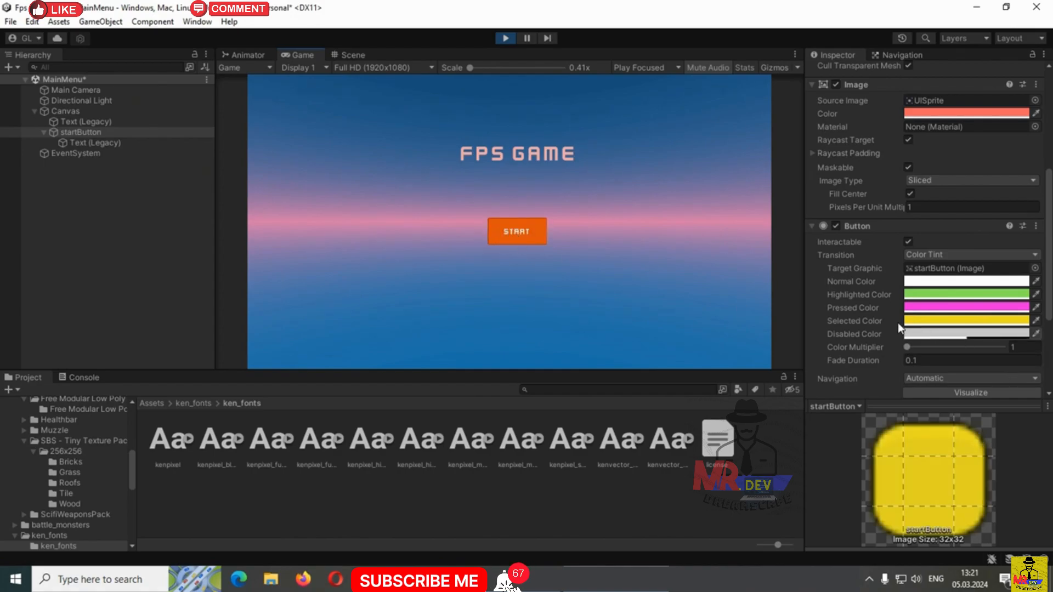
pyautogui.click(505, 236)
pyautogui.click(508, 231)
pyautogui.click(507, 231)
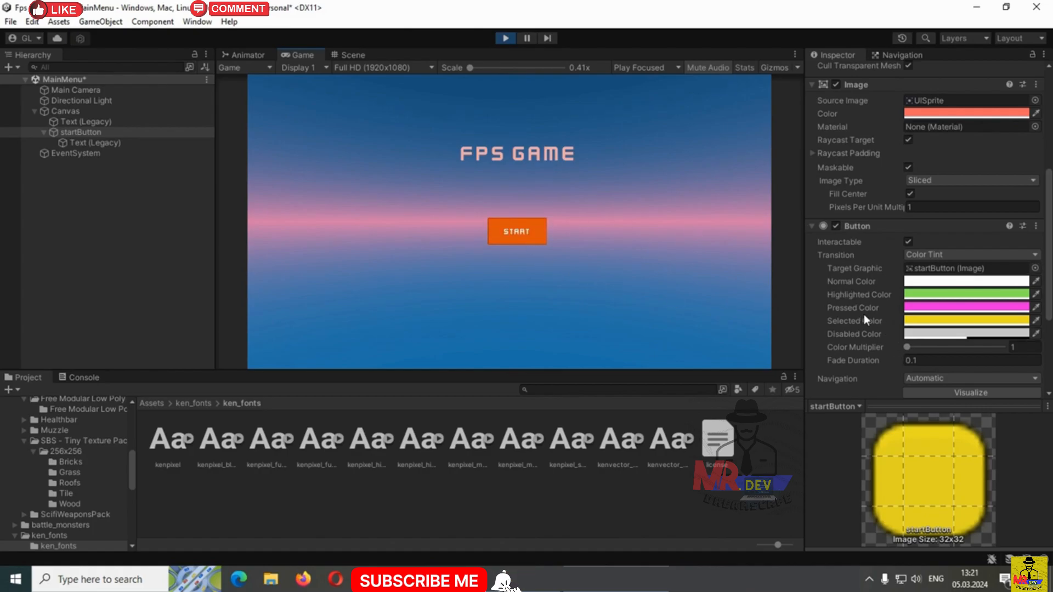
pyautogui.click(492, 233)
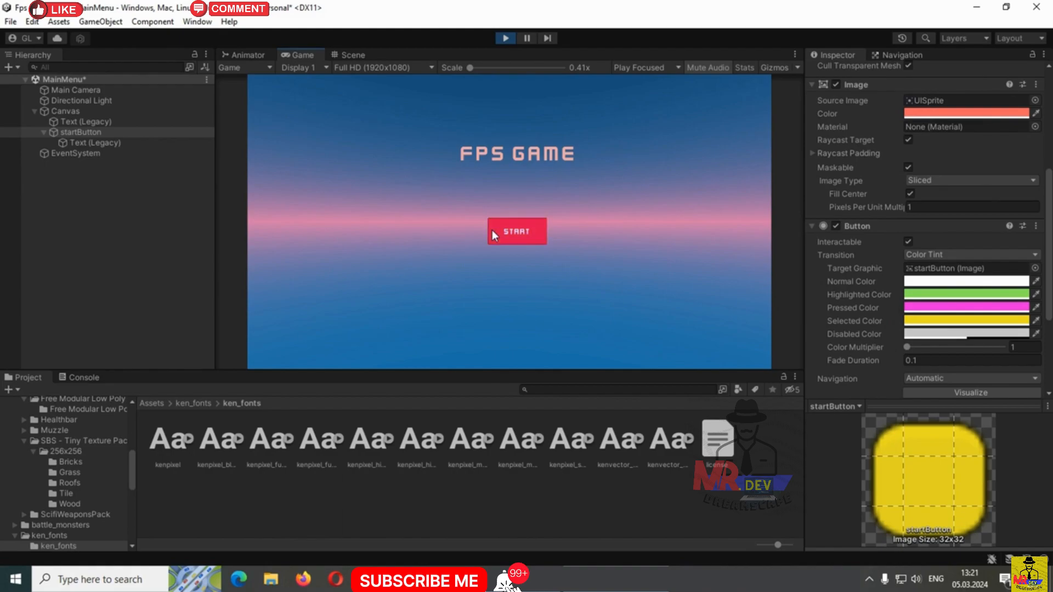
# Change startButton's Highlighted, Pressed and Selected Colors to near-white tints while the scene is playing, and stop play mode
pyautogui.click(930, 295)
pyautogui.moveTo(939, 318); pyautogui.dragTo(954, 325)
pyautogui.click(1041, 238)
pyautogui.click(934, 296)
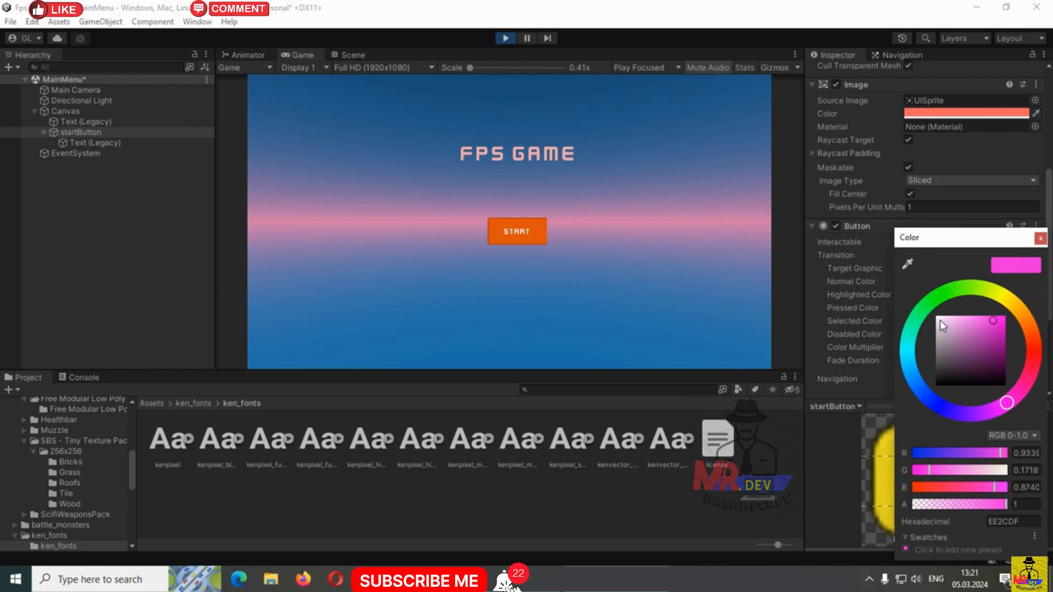
pyautogui.click(938, 318)
pyautogui.click(1040, 238)
pyautogui.click(939, 321)
pyautogui.click(940, 318)
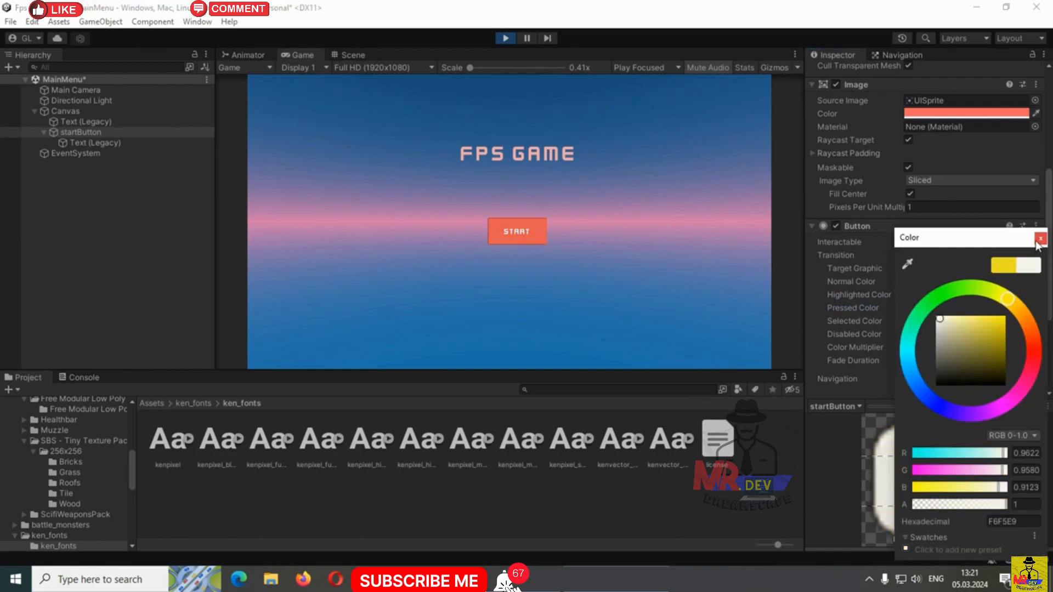
pyautogui.click(1040, 238)
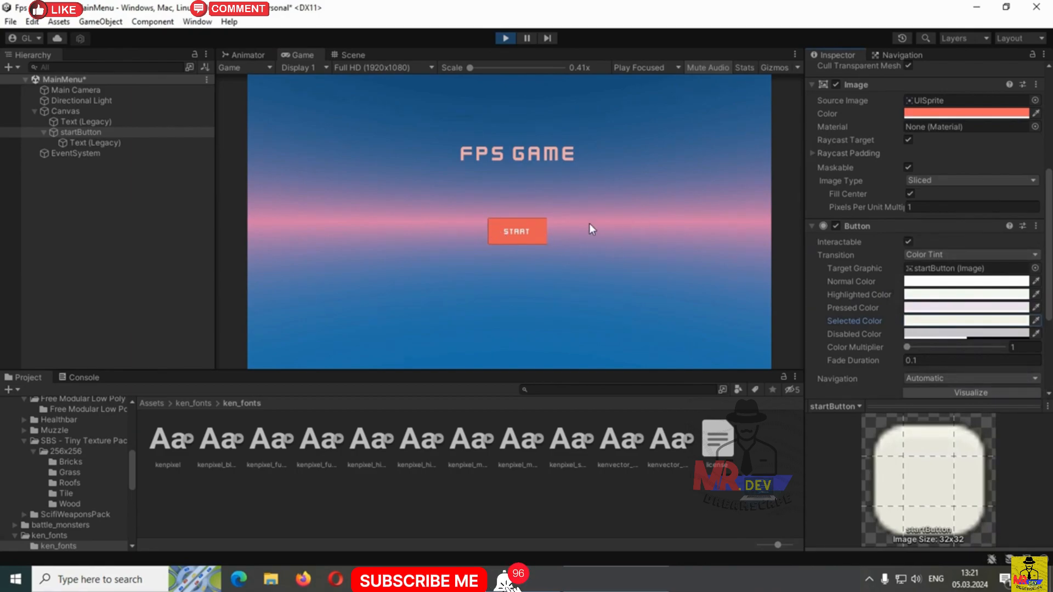
pyautogui.click(506, 38)
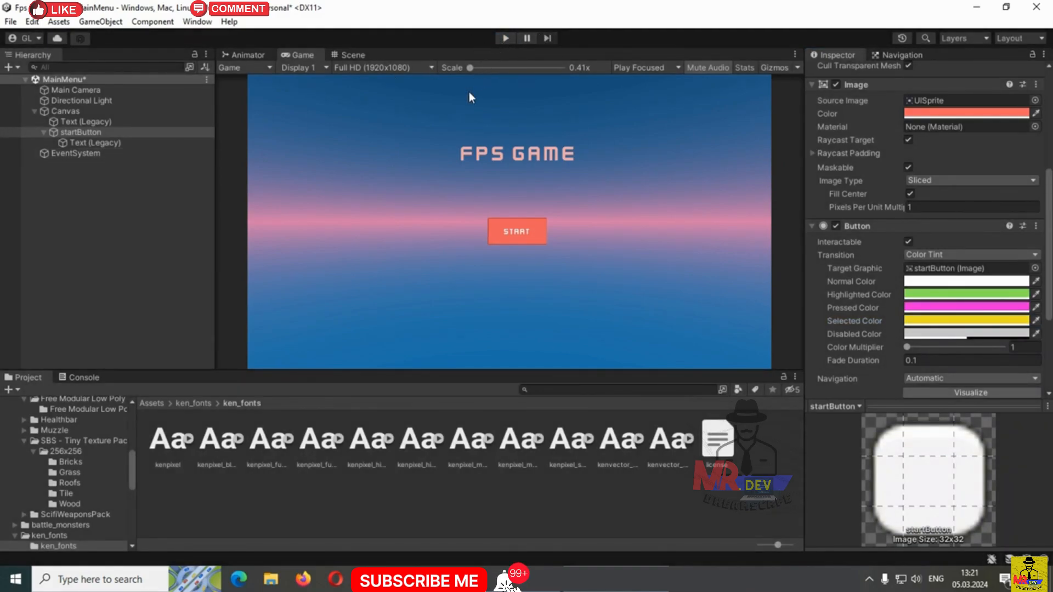
# Duplicate startButton in the Scene view and move the copy straight down below the original to Pos Y -214
pyautogui.click(71, 209)
pyautogui.click(79, 132)
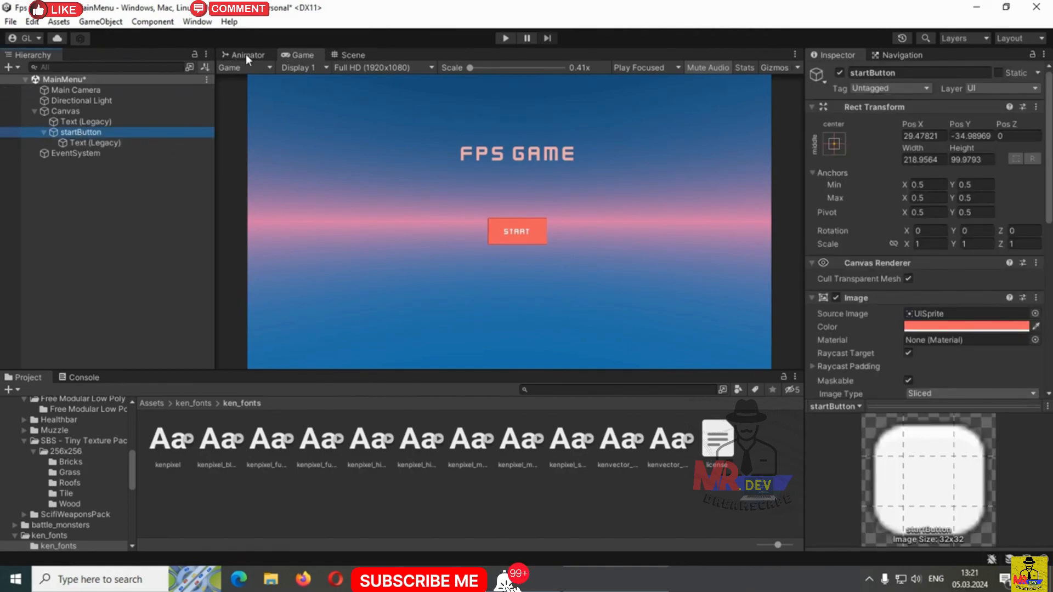
pyautogui.click(350, 54)
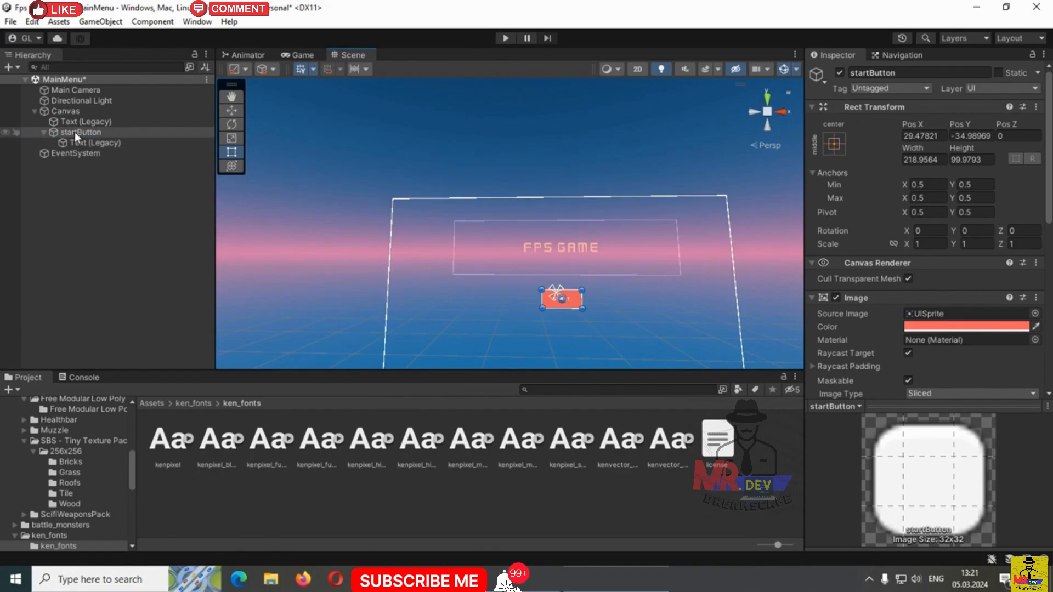
pyautogui.hotkey('ctrl', 'd')
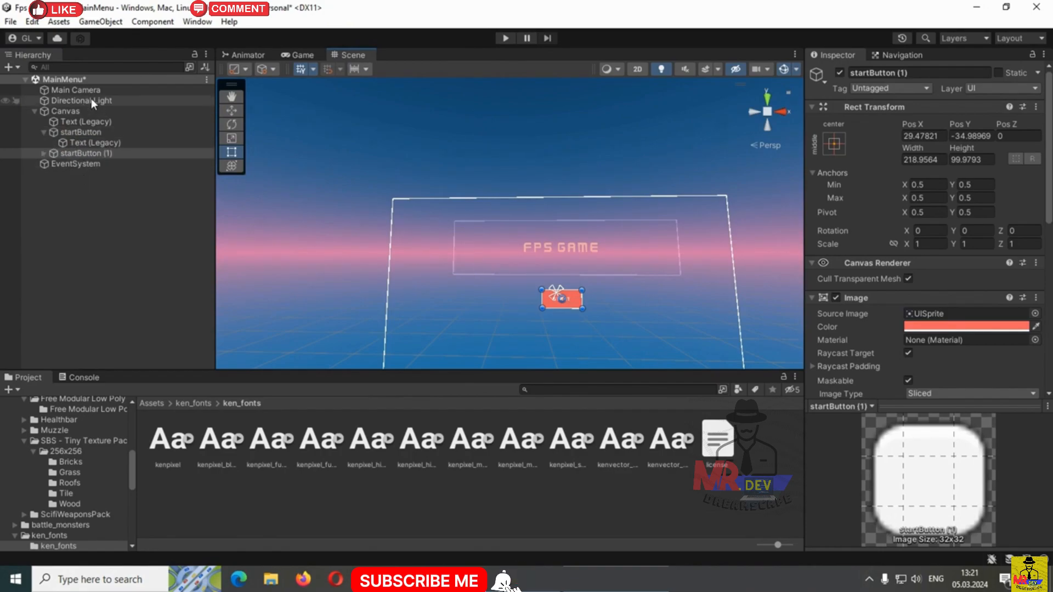
pyautogui.click(229, 111)
pyautogui.moveTo(564, 246); pyautogui.dragTo(561, 281)
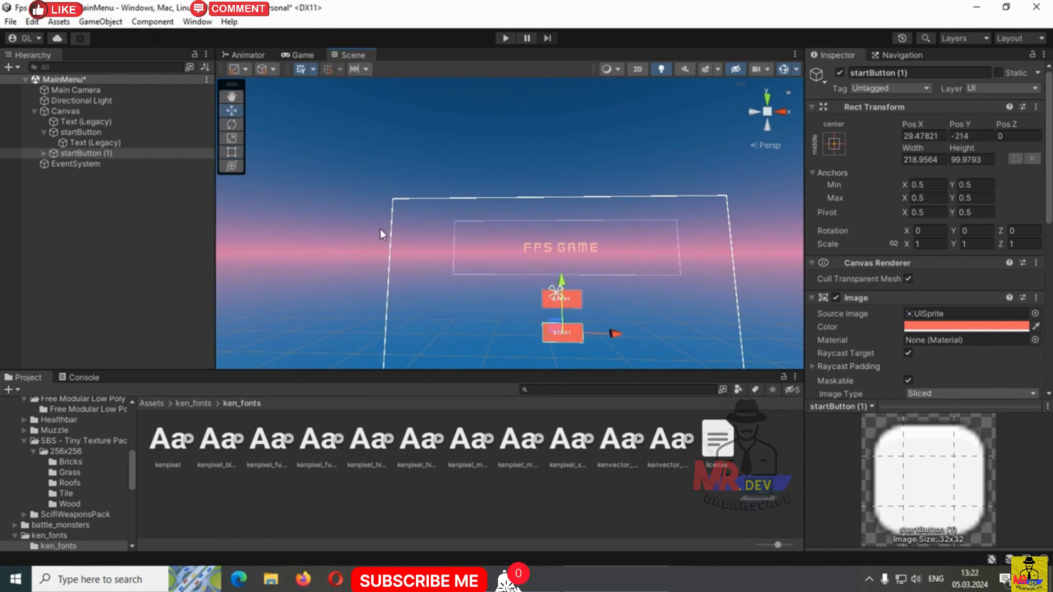
# Rename the duplicated start button to "QuitButton"
pyautogui.click(915, 71)
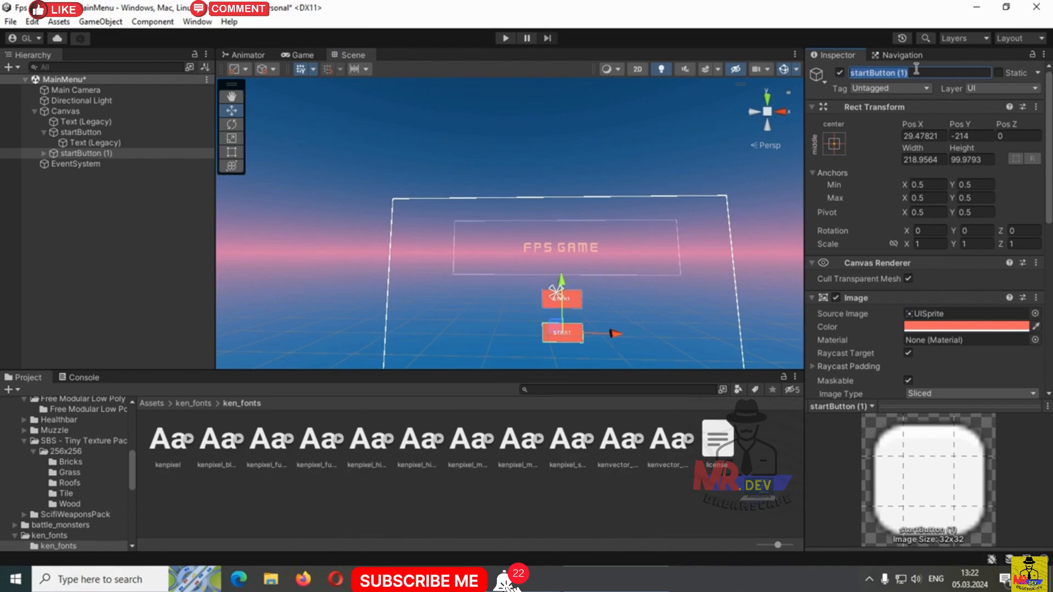
pyautogui.write('q')
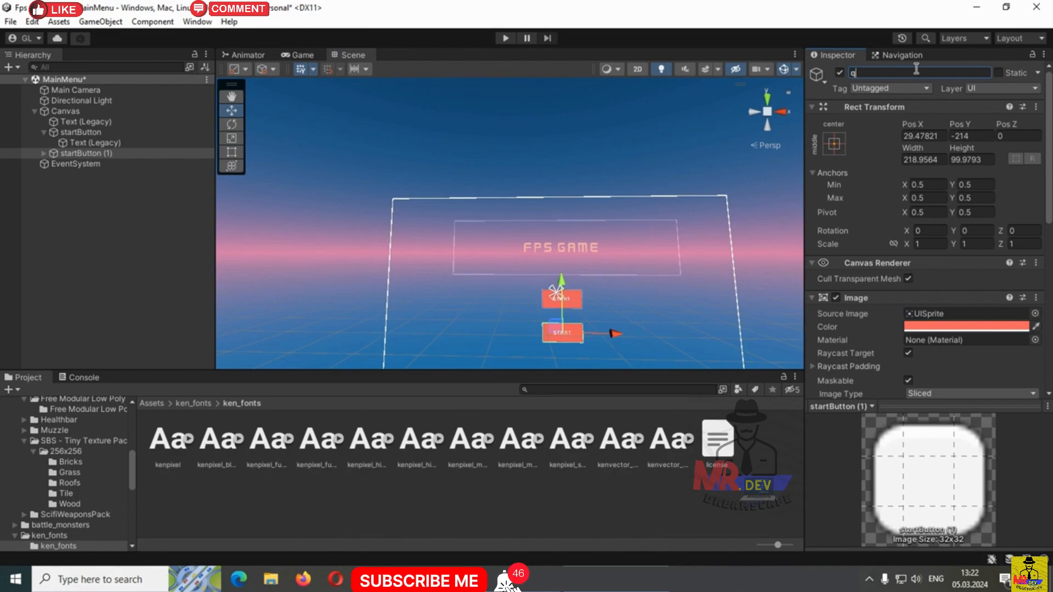
pyautogui.press('BackSpace')
pyautogui.write('QuitG')
pyautogui.press('BackSpace')
pyautogui.write('Button')
pyautogui.click(186, 200)
# Change the label text of QuitButton to "QUIT"
pyautogui.click(43, 153)
pyautogui.click(72, 164)
pyautogui.click(880, 335)
pyautogui.hotkey('ctrl', 'a')
pyautogui.write('QUI')
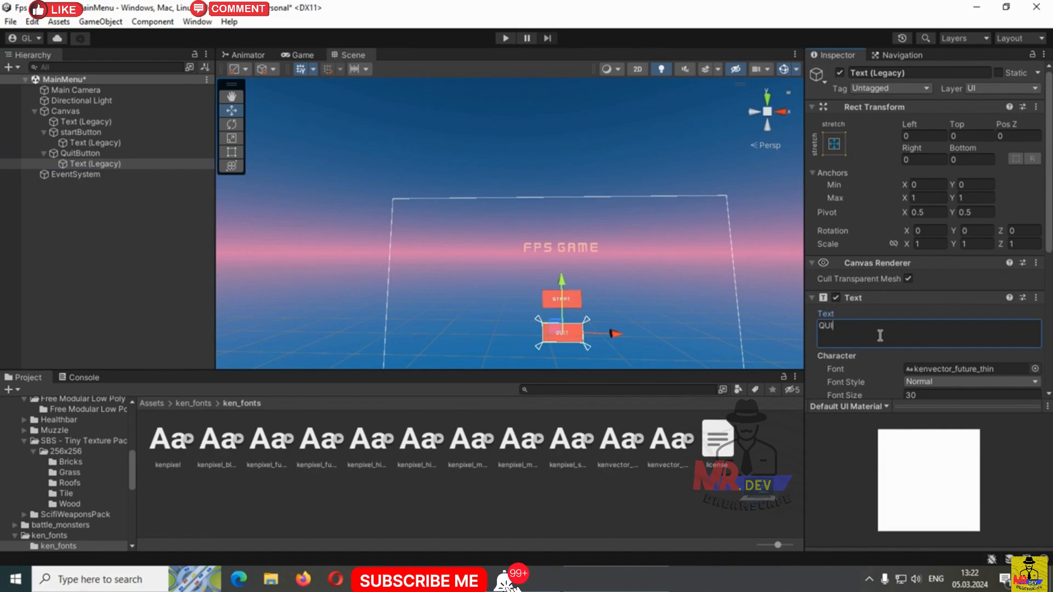
pyautogui.click(135, 200)
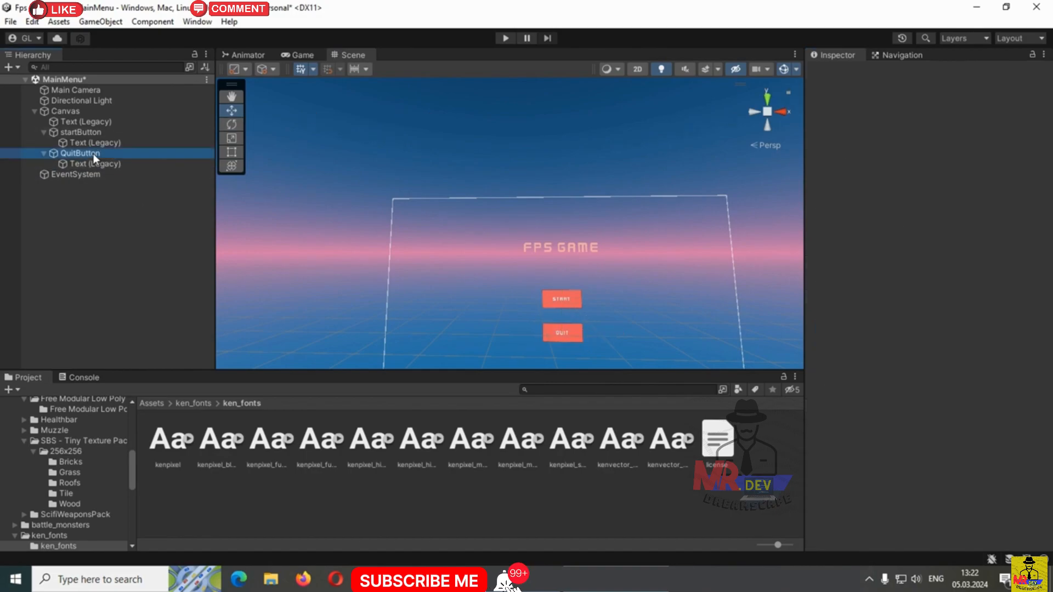
# Duplicate QuitButton and move the copy straight down below it to Pos Y -409
pyautogui.click(93, 154)
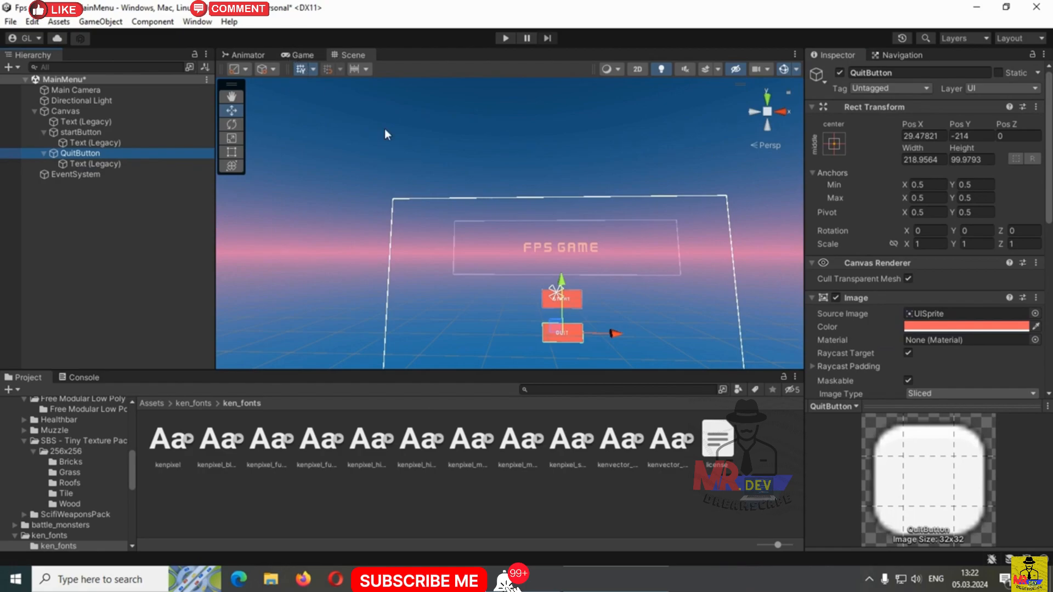
pyautogui.scroll(-2, 549, 296)
pyautogui.hotkey('ctrl', 'd')
pyautogui.moveTo(550, 255); pyautogui.dragTo(549, 282)
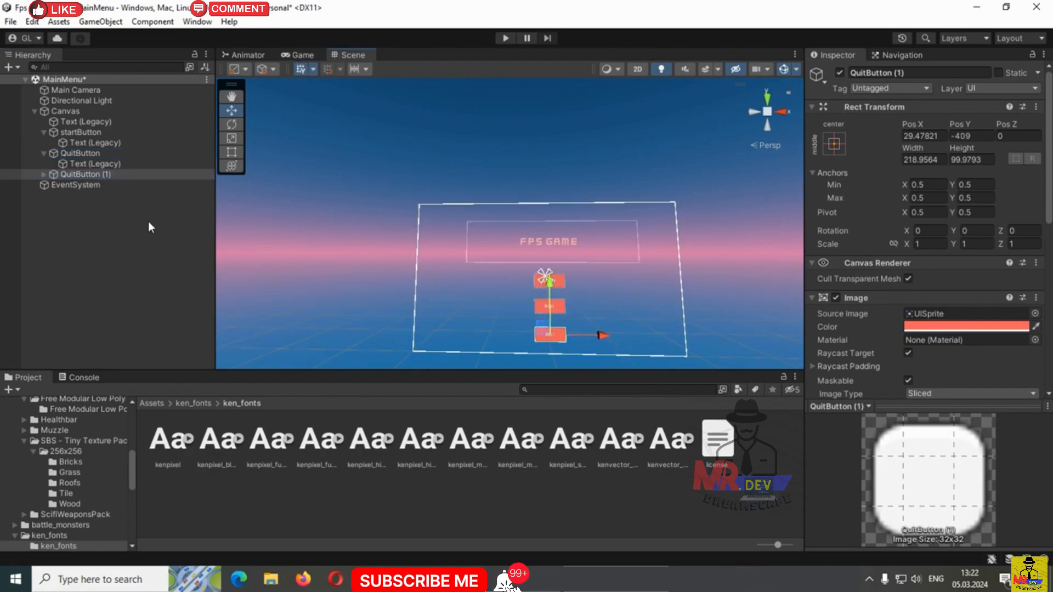
# Rename the duplicated quit button to "CreditsButton"
pyautogui.click(876, 73)
pyautogui.write('cRED')
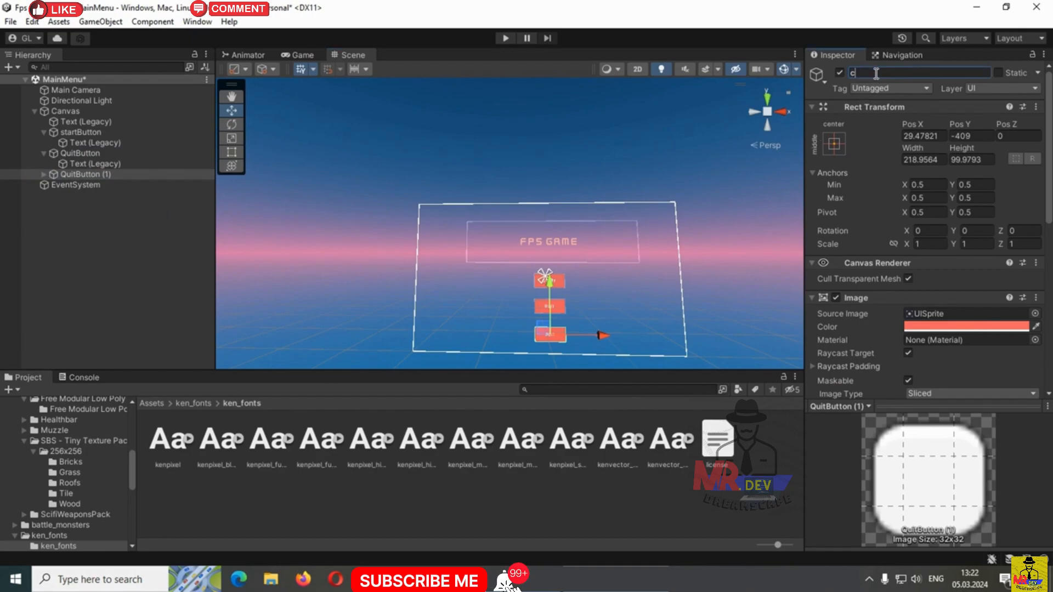
pyautogui.press('BackSpace')
pyautogui.press('BackSpace')
pyautogui.press('BackSpace')
pyautogui.write('CreditB')
pyautogui.write('utton')
pyautogui.press('Return')
# Change the label text of CreditsButton to "CREDITS"
pyautogui.click(44, 175)
pyautogui.click(78, 185)
pyautogui.click(853, 331)
pyautogui.write('cCREDITS')
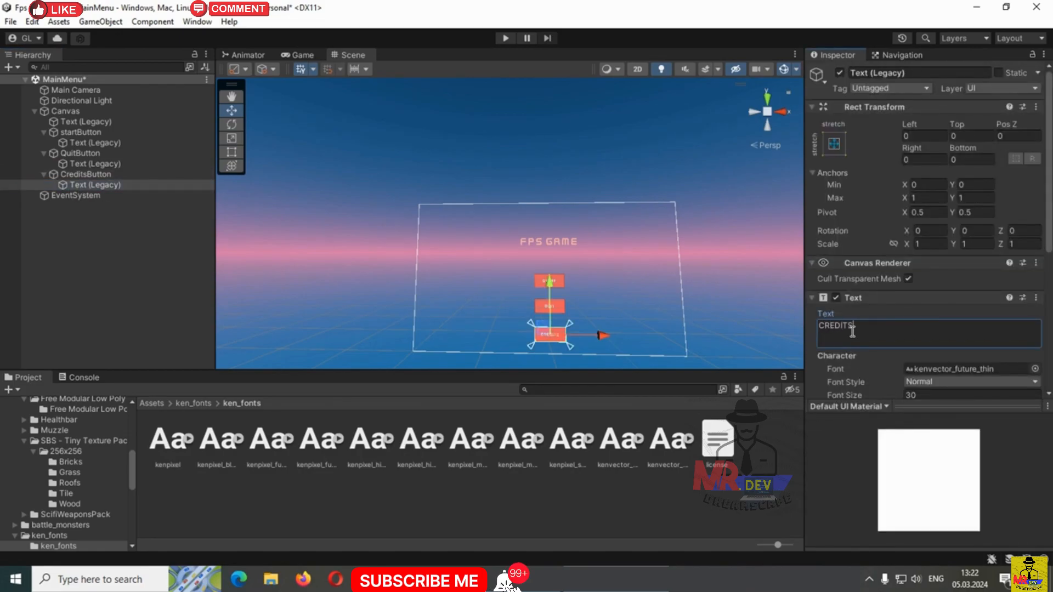
# Play the scene in the Game view, test the START, QUIT and CREDITS buttons' color states, and stop play mode
pyautogui.click(311, 54)
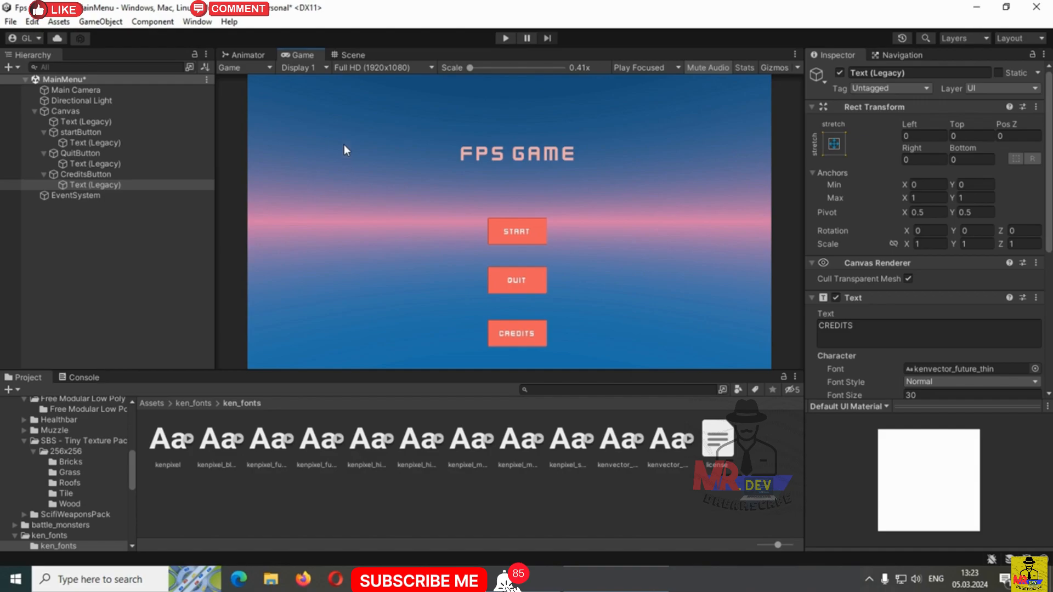
pyautogui.click(505, 38)
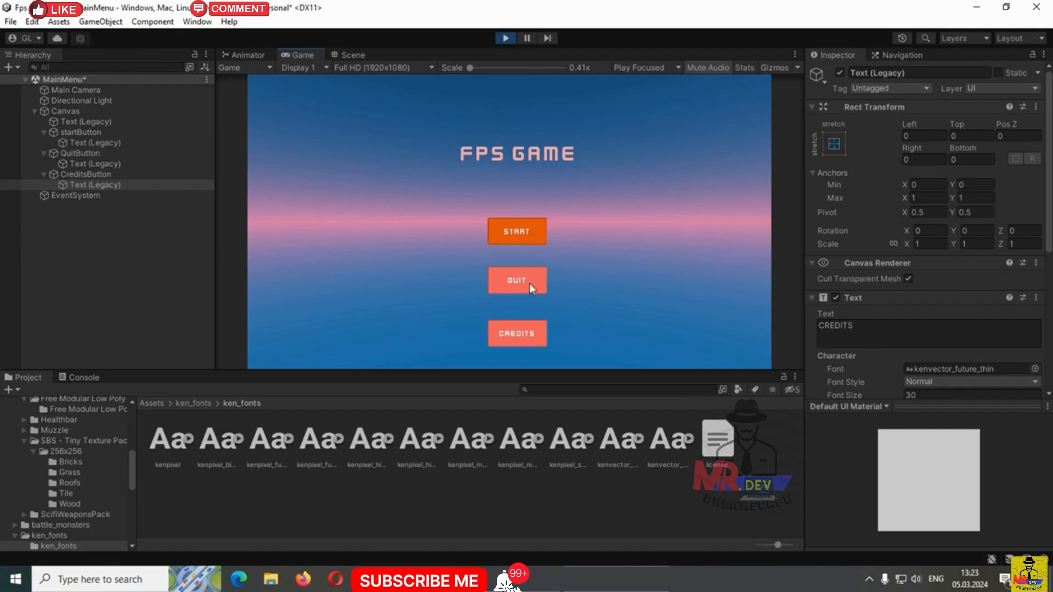
pyautogui.click(521, 281)
pyautogui.click(521, 331)
pyautogui.click(521, 281)
pyautogui.click(524, 231)
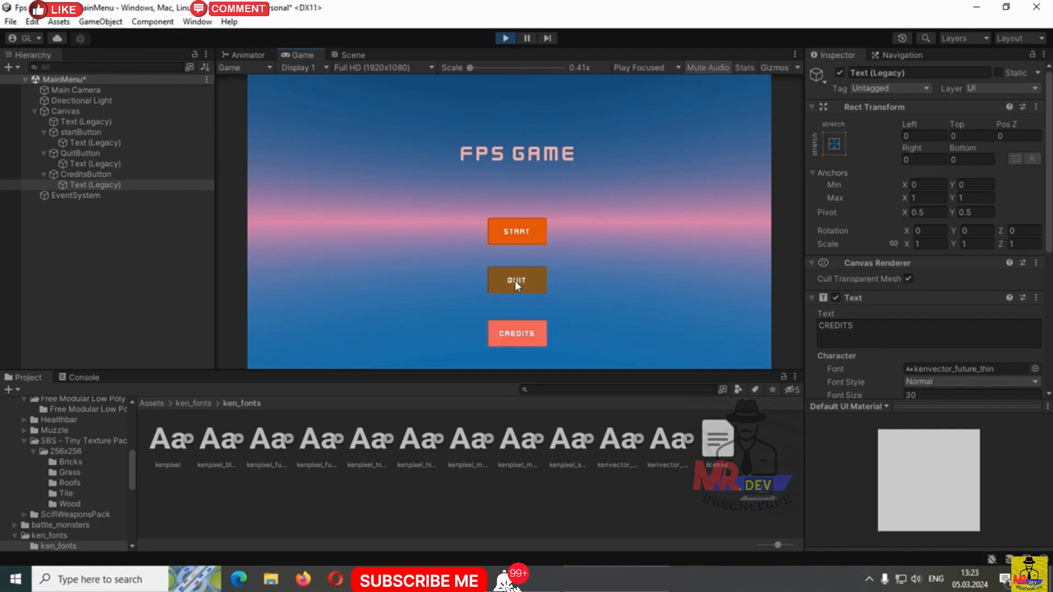
pyautogui.click(515, 281)
pyautogui.click(525, 232)
pyautogui.click(519, 279)
pyautogui.click(519, 328)
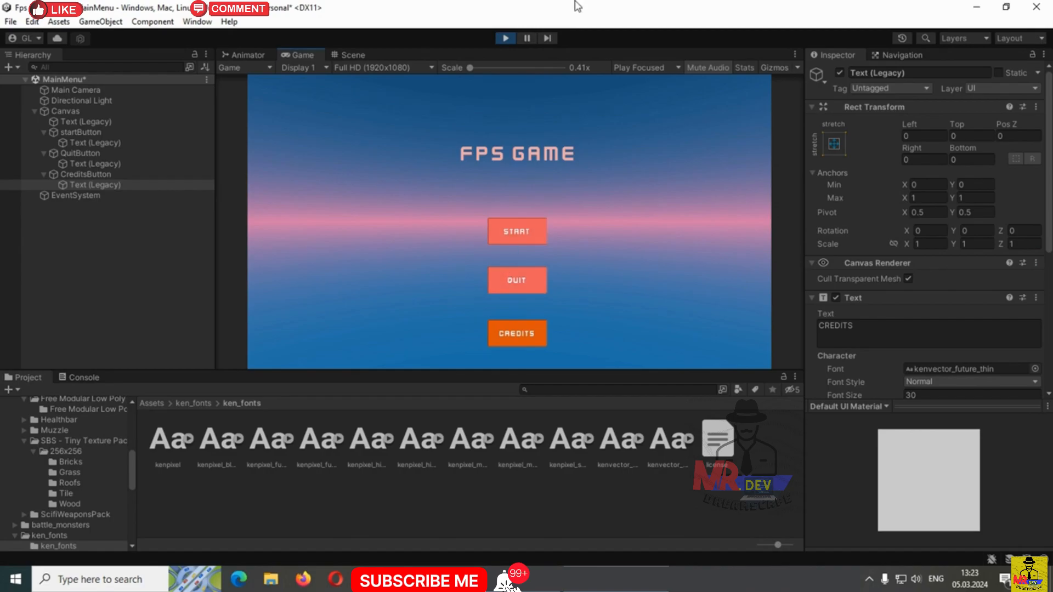
pyautogui.click(505, 38)
# Select startButton, QuitButton and CreditsButton together and set their shared Highlighted Color to a near-white tint
pyautogui.click(76, 132)
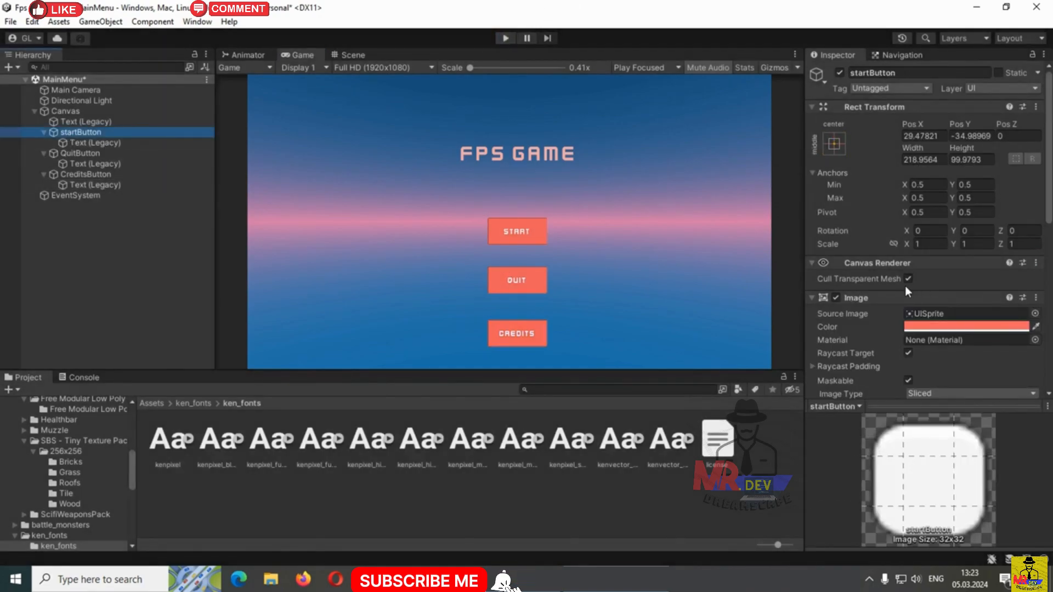
pyautogui.scroll(-6, 913, 288)
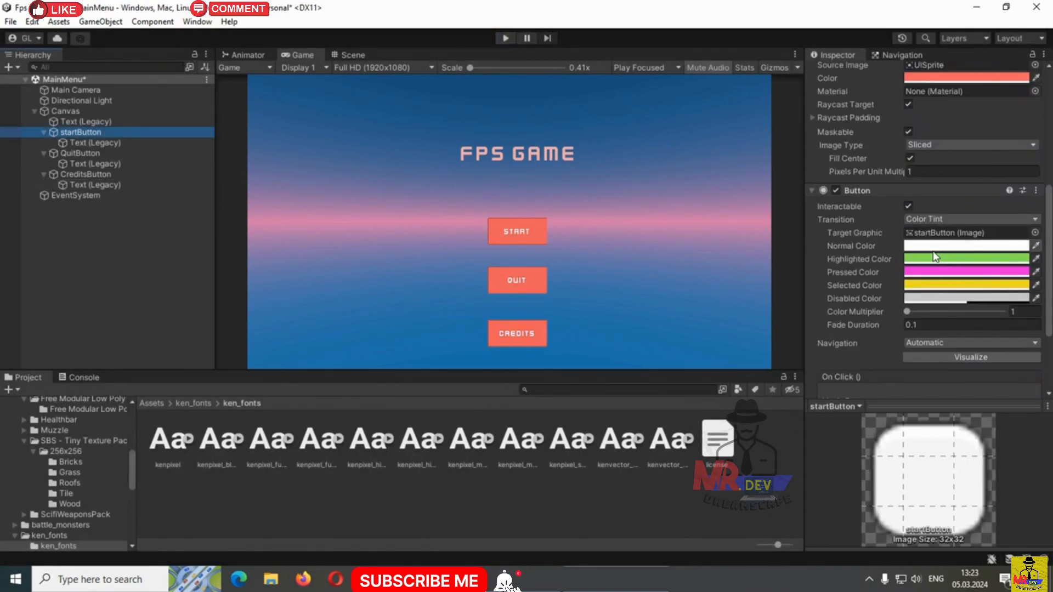
pyautogui.keyDown('ctrl'); pyautogui.click(95, 152); pyautogui.keyUp('ctrl')
pyautogui.keyDown('ctrl'); pyautogui.click(88, 174); pyautogui.keyUp('ctrl')
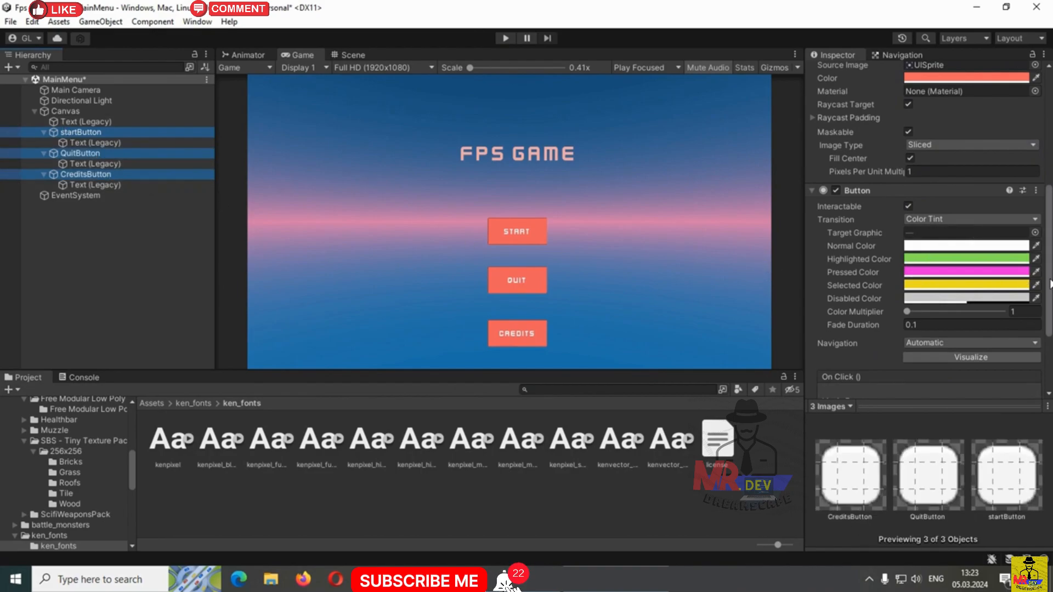
pyautogui.click(954, 258)
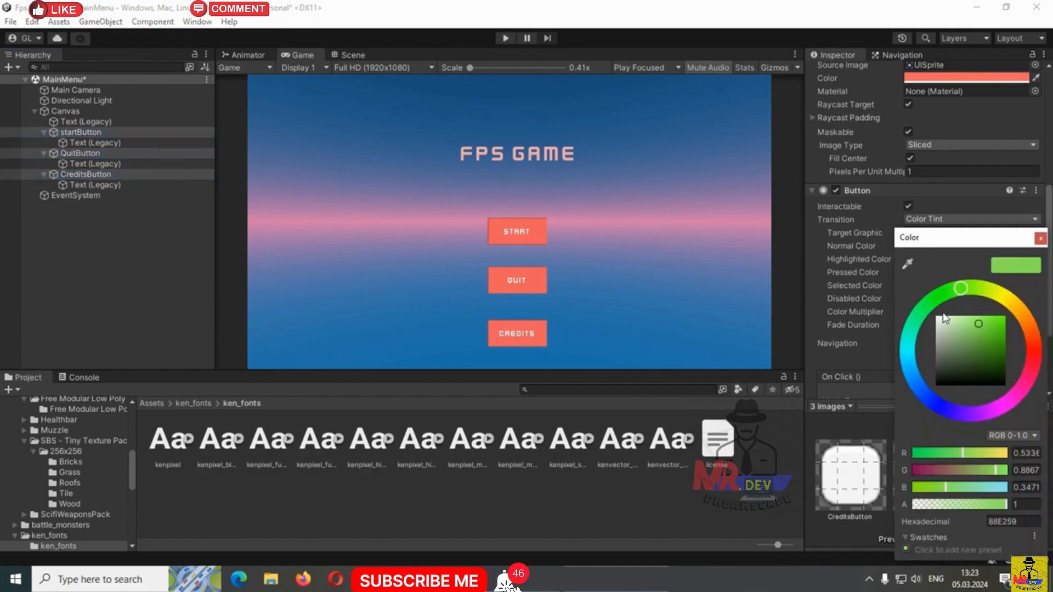
pyautogui.click(1040, 238)
# For the three selected buttons, set the Pressed Color to F3E7F2 and the Selected Color to a near-white tint
pyautogui.click(916, 269)
pyautogui.click(938, 325)
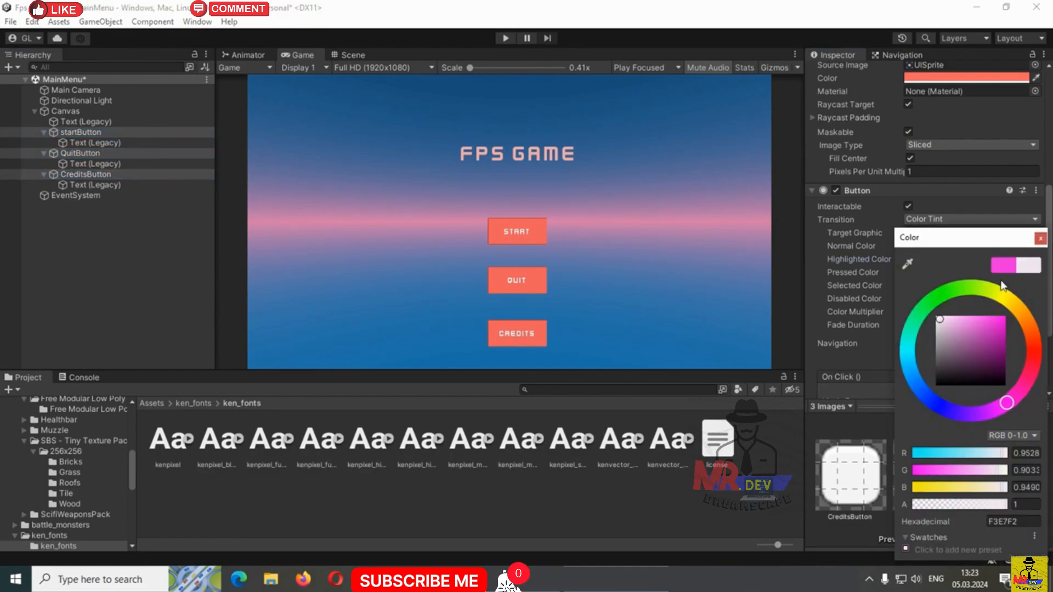
pyautogui.click(1040, 238)
pyautogui.click(935, 272)
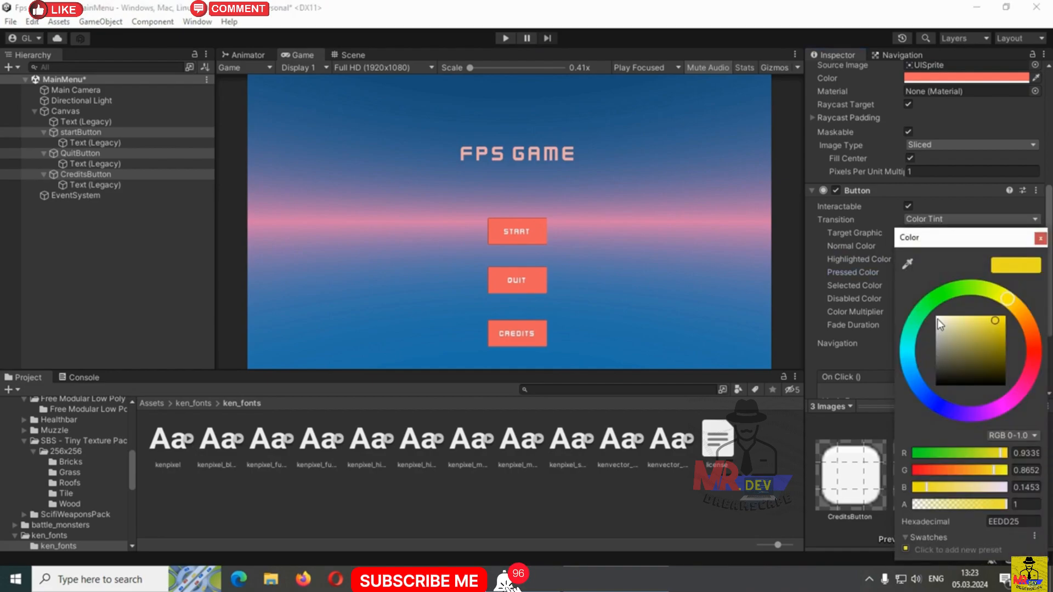
pyautogui.click(938, 321)
pyautogui.click(1040, 238)
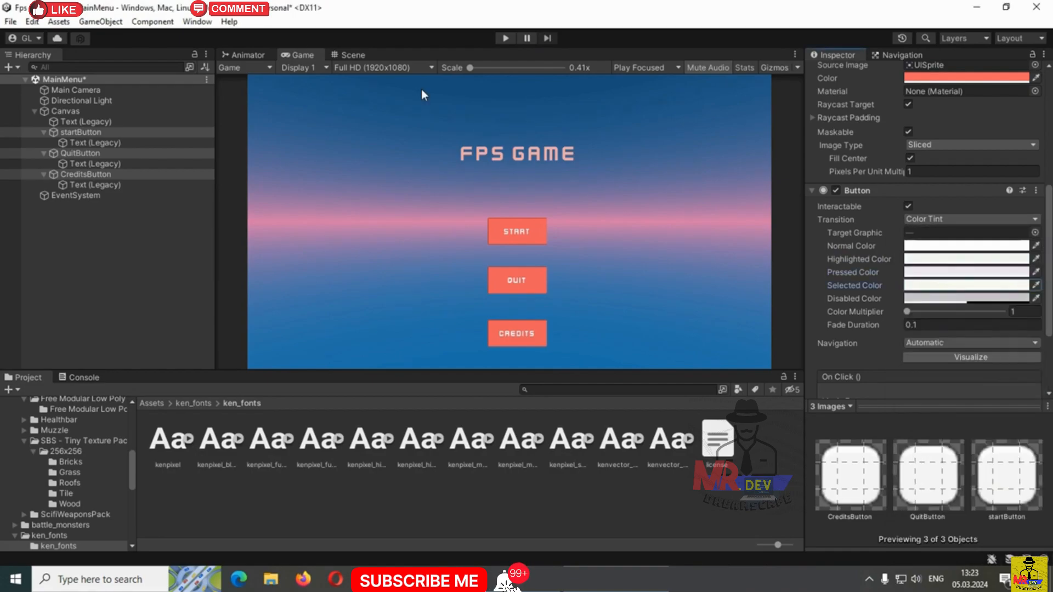
# Play the scene to check the subtler color states on all three menu buttons, and stop play mode
pyautogui.click(505, 38)
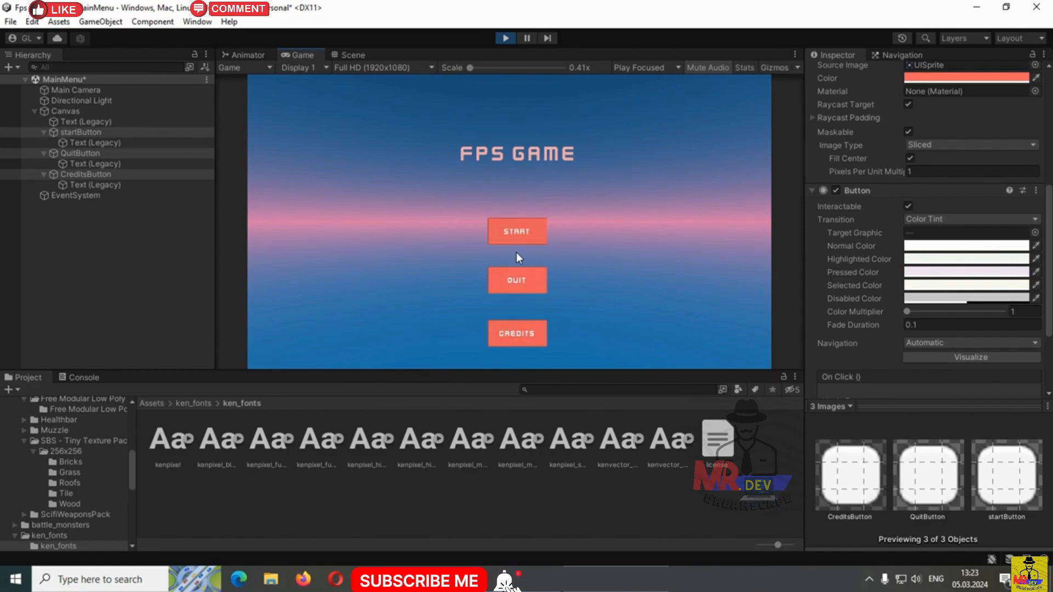
pyautogui.click(506, 39)
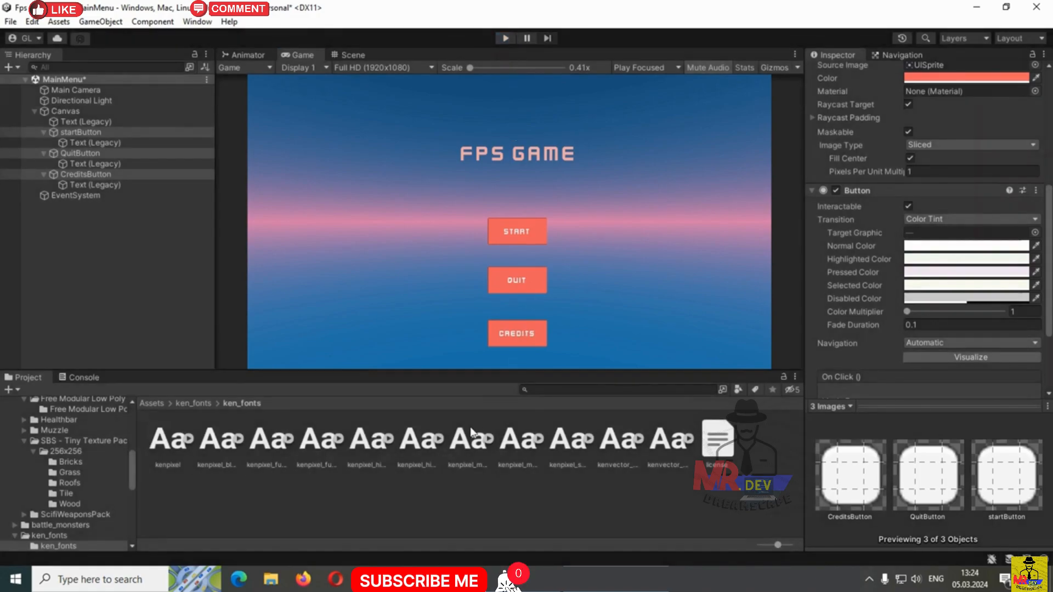